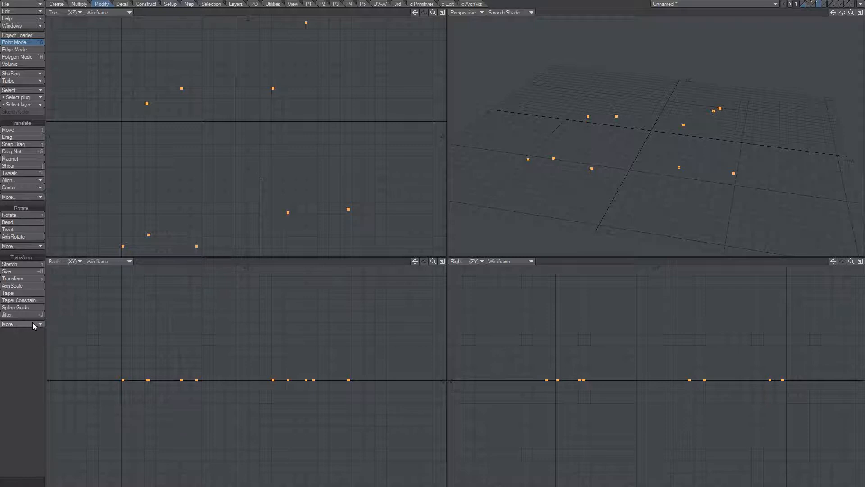
# Step: Quantize the scattered points with a step of 100 mm on X, Y and Z
pyautogui.click(33, 323)
pyautogui.click(32, 324)
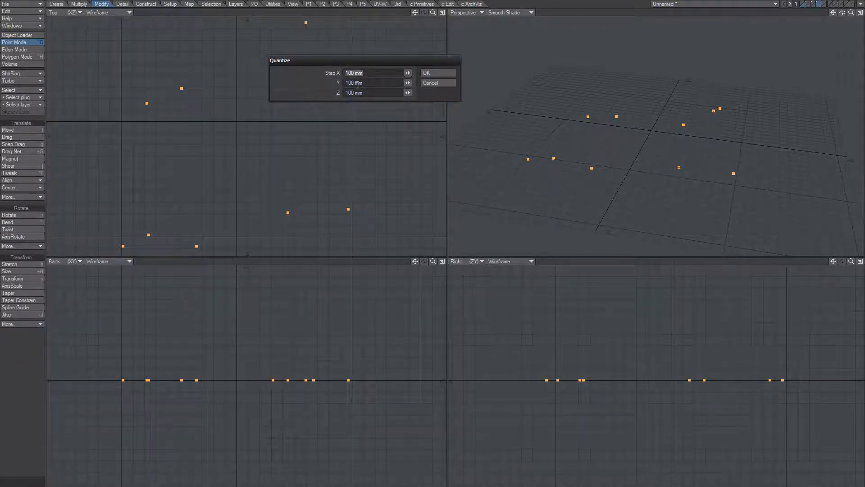
pyautogui.press('Tab')
pyautogui.press('Tab')
pyautogui.click(432, 73)
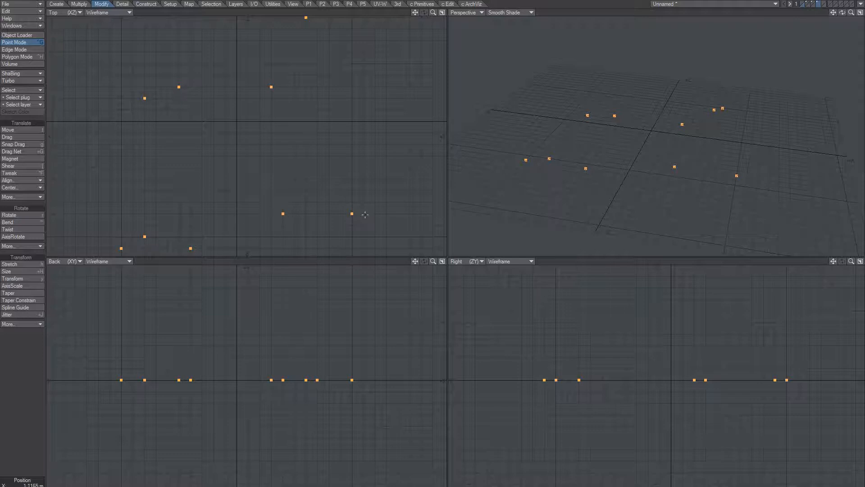
# Step: Undo the quantize and delete all the points from the layer
pyautogui.press('u')
pyautogui.press('Delete')
# Step: Draw three separate narrow flat boxes in the Top view, two lying along X and one along Z
pyautogui.hotkey('shift', 'x')
pyautogui.moveTo(129, 129); pyautogui.dragTo(239, 154)
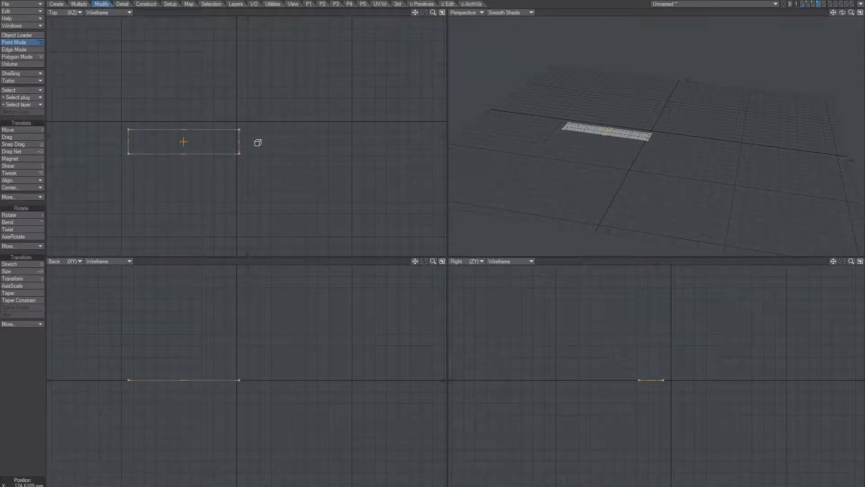
pyautogui.press('Return')
pyautogui.moveTo(301, 46); pyautogui.dragTo(332, 167)
pyautogui.moveTo(183, 194); pyautogui.dragTo(373, 221)
pyautogui.press('Return')
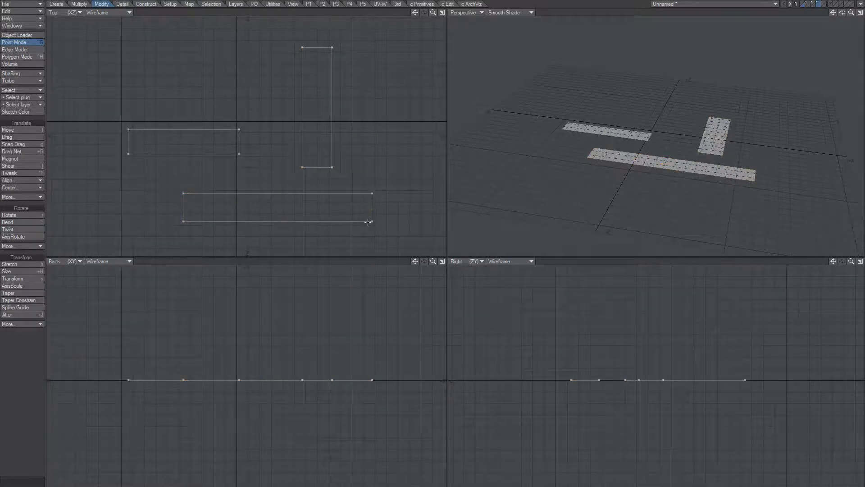
# Step: Set the grid snap to Fixed in the display unit options
pyautogui.press('d')
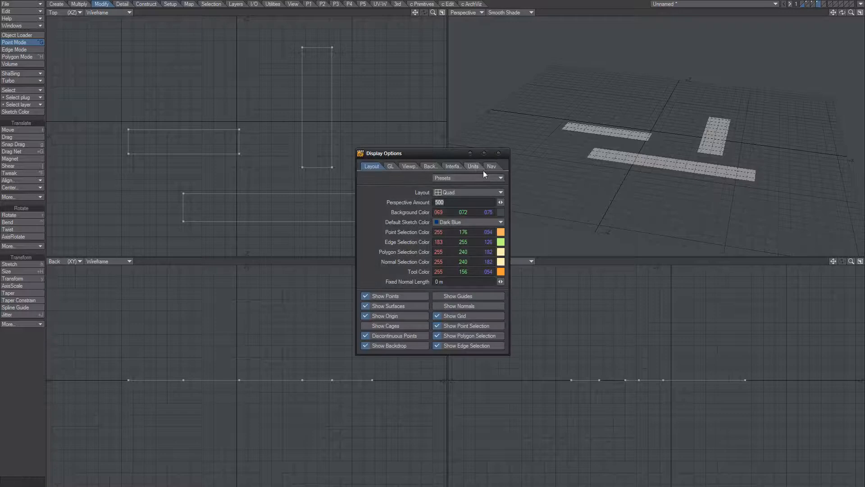
pyautogui.click(469, 166)
pyautogui.click(441, 213)
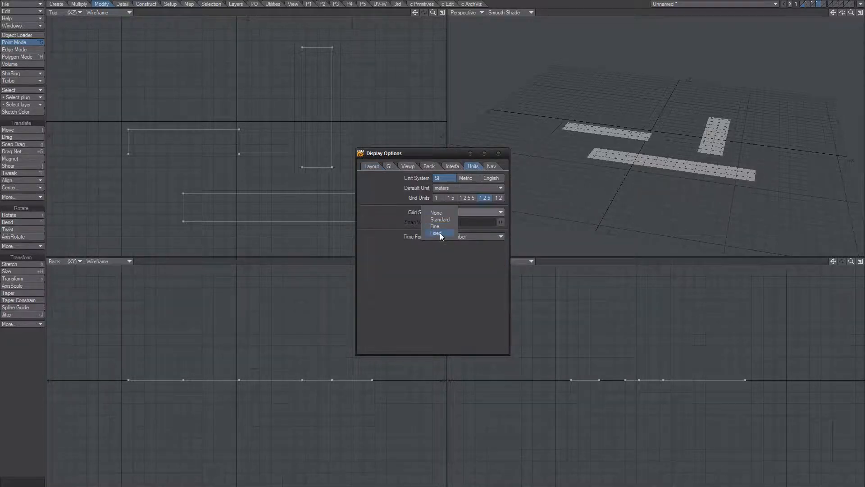
pyautogui.click(440, 233)
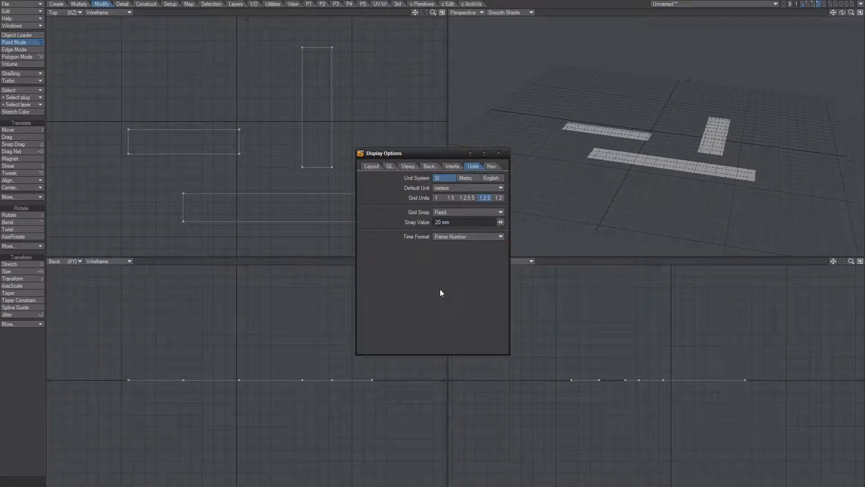
# Step: Draw a fourth flat box about 600 mm wide and 200 mm deep above the others in the Top view, and close the display options
pyautogui.hotkey('shift', 'x')
pyautogui.moveTo(170, 63); pyautogui.dragTo(238, 86)
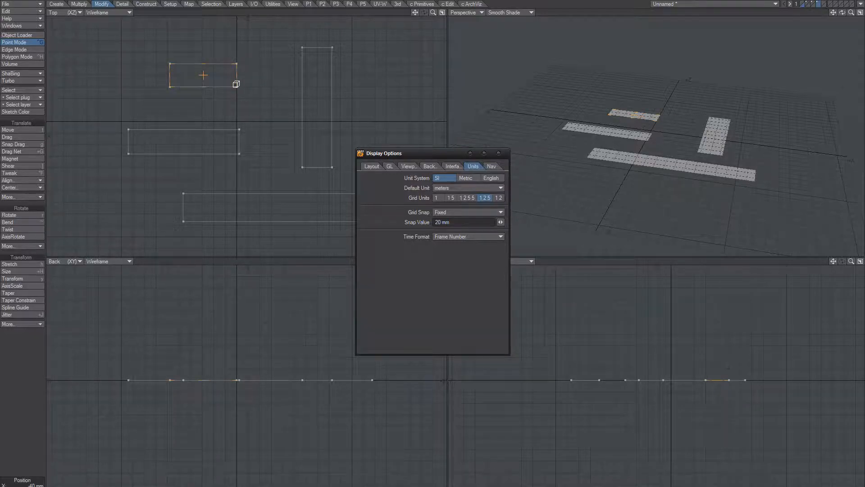
pyautogui.moveTo(171, 74); pyautogui.dragTo(169, 75)
pyautogui.click(499, 153)
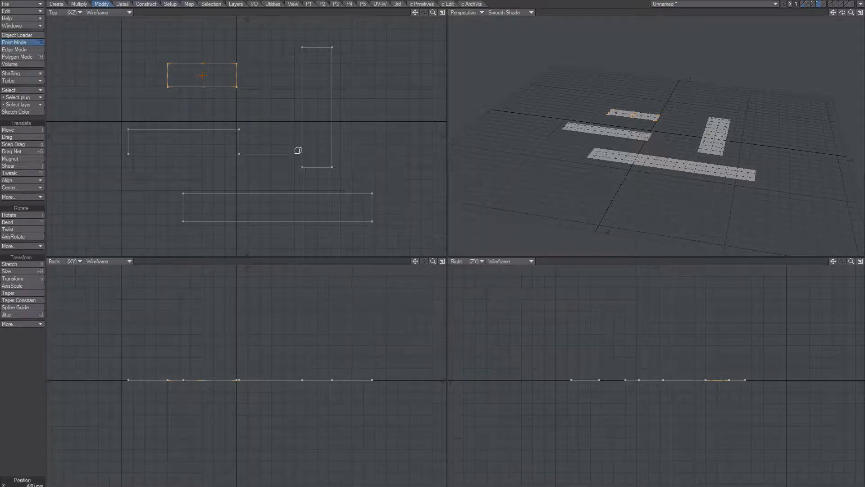
# Step: Quantize the points of all four flat boxes with 100 mm steps on every axis
pyautogui.click(21, 323)
pyautogui.click(18, 323)
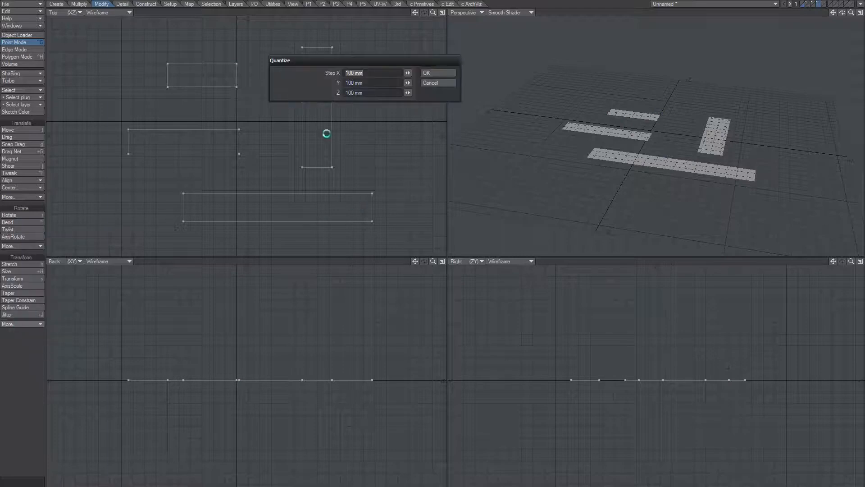
pyautogui.click(436, 74)
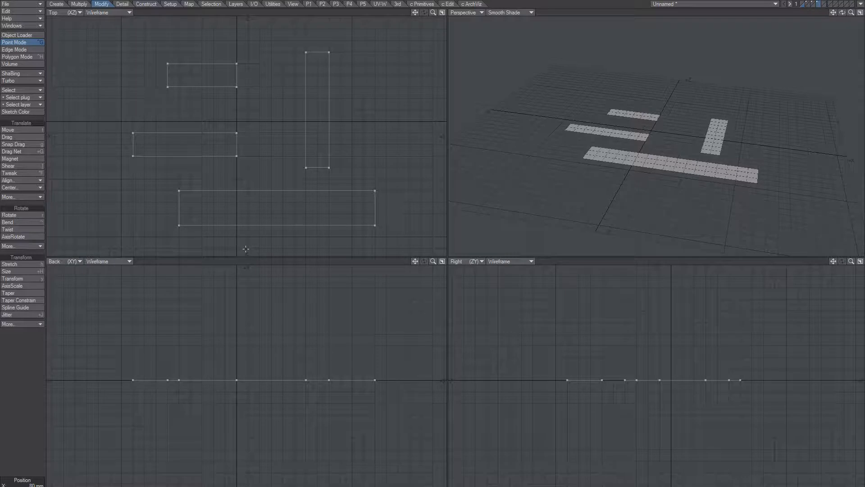
pyautogui.keyDown('alt'); pyautogui.moveTo(690, 137); pyautogui.dragTo(617, 131); pyautogui.keyUp('alt')
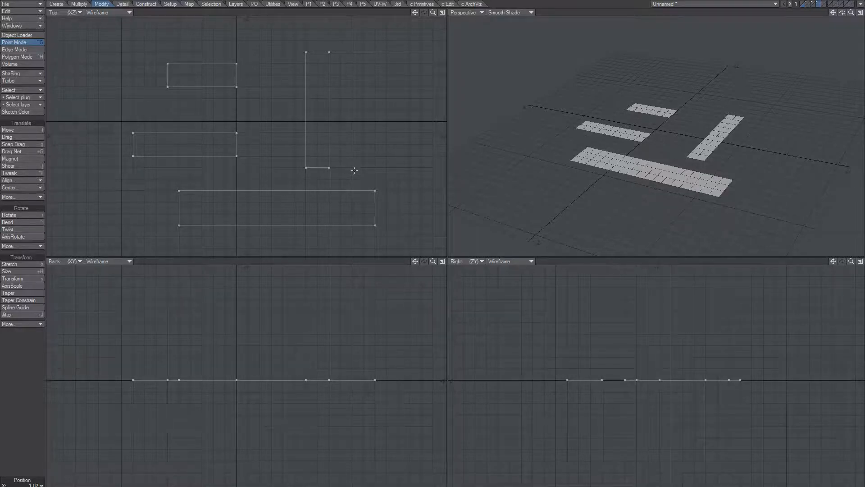
# Step: Delete all four flat boxes from the layer
pyautogui.press('Delete')
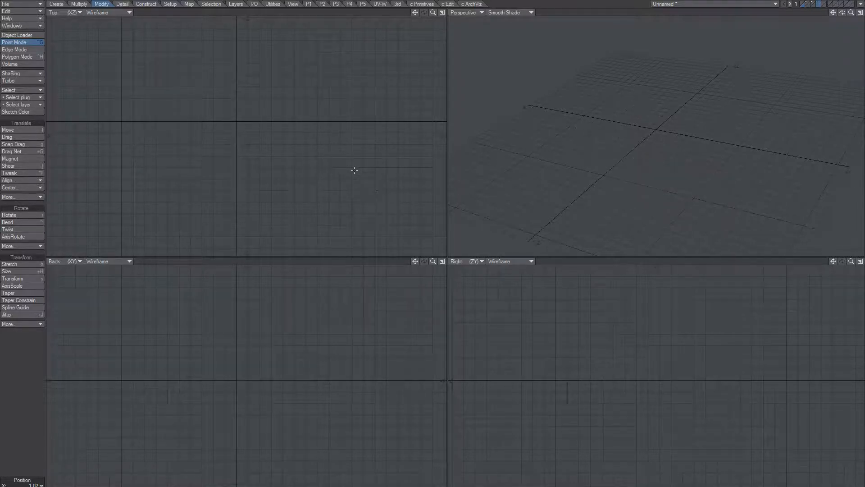
pyautogui.scroll(2, 649, 137)
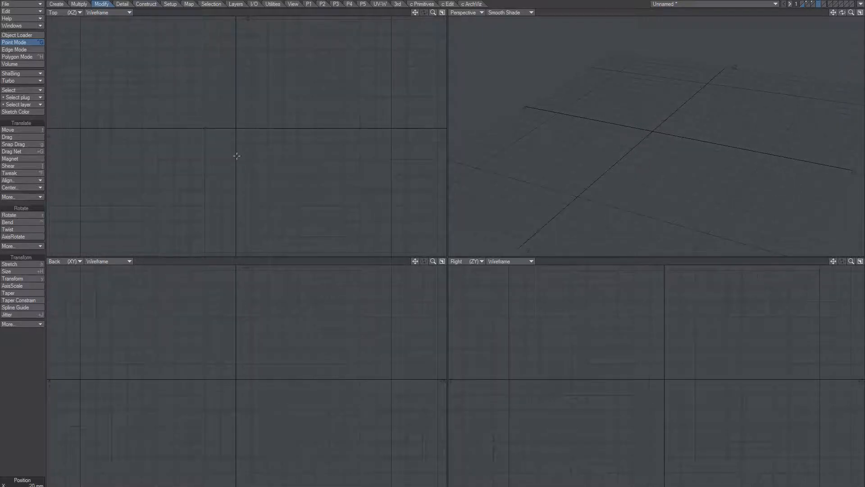
pyautogui.scroll(1, 276, 148)
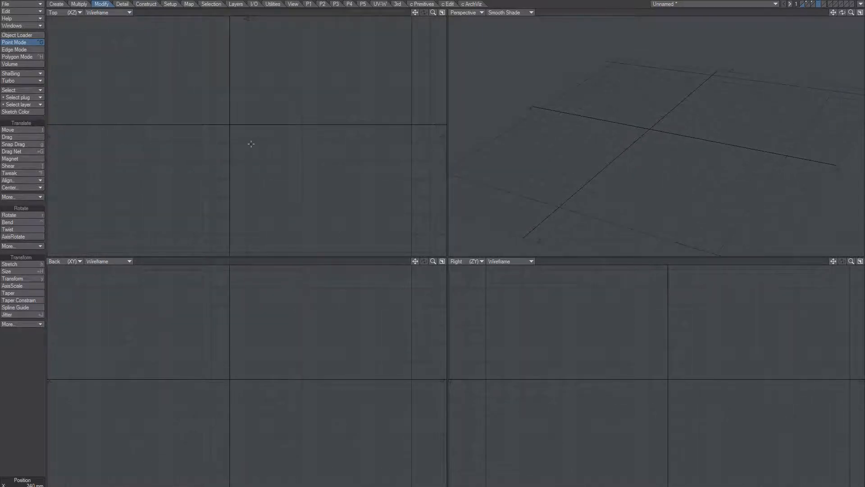
pyautogui.hotkey('shift', 'x')
pyautogui.press('n')
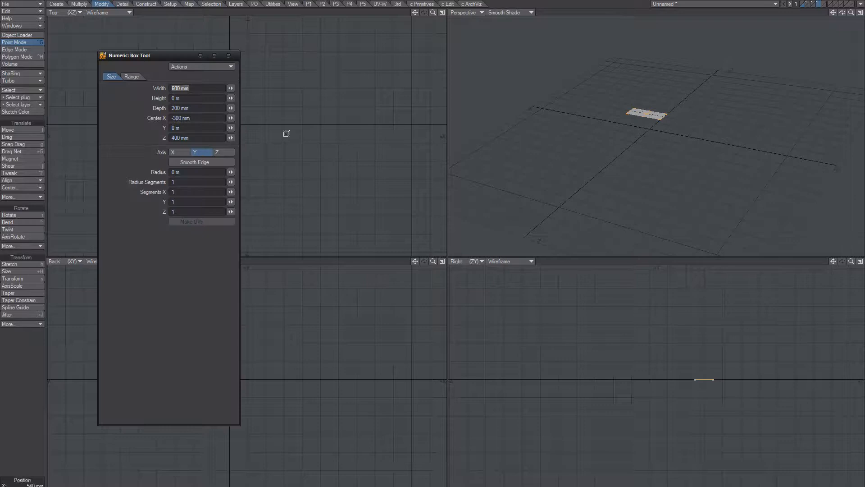
pyautogui.click(228, 56)
pyautogui.hotkey('ctrl', 'z')
pyautogui.press('space')
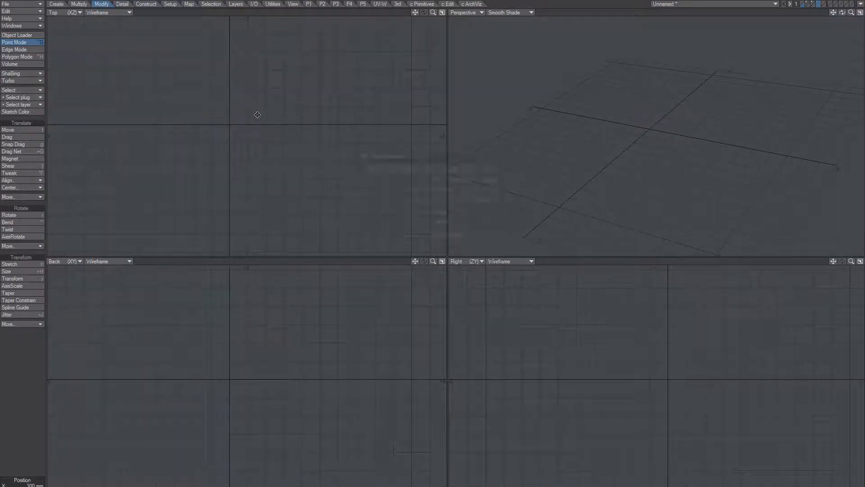
# Step: Turn off grid snapping by setting it to None in the display unit options
pyautogui.press('d')
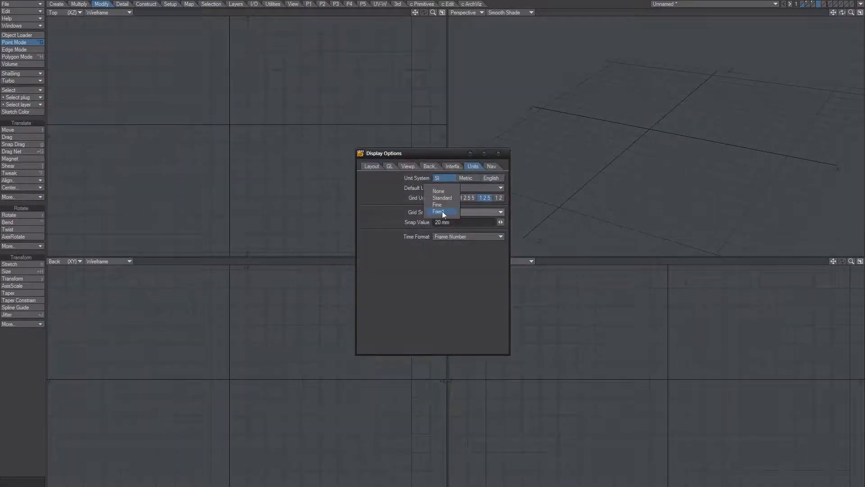
pyautogui.click(446, 190)
pyautogui.click(499, 153)
# Step: Draw three large, partly overlapping flat boxes in the Top view, extending the third one's lower edge further down
pyautogui.hotkey('shift', 'x')
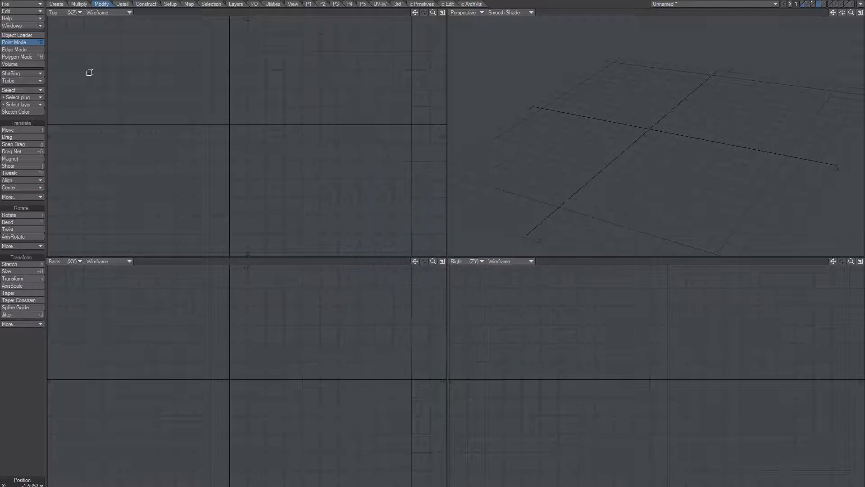
pyautogui.moveTo(97, 55); pyautogui.dragTo(214, 145)
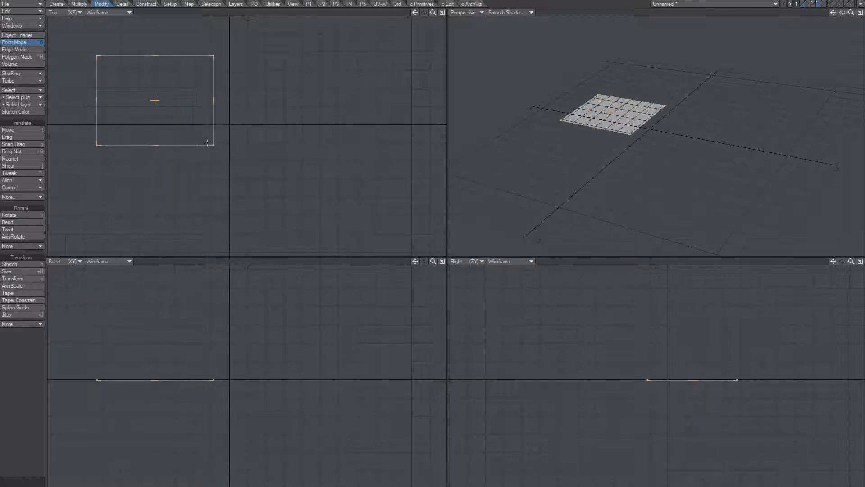
pyautogui.moveTo(156, 113); pyautogui.dragTo(281, 233)
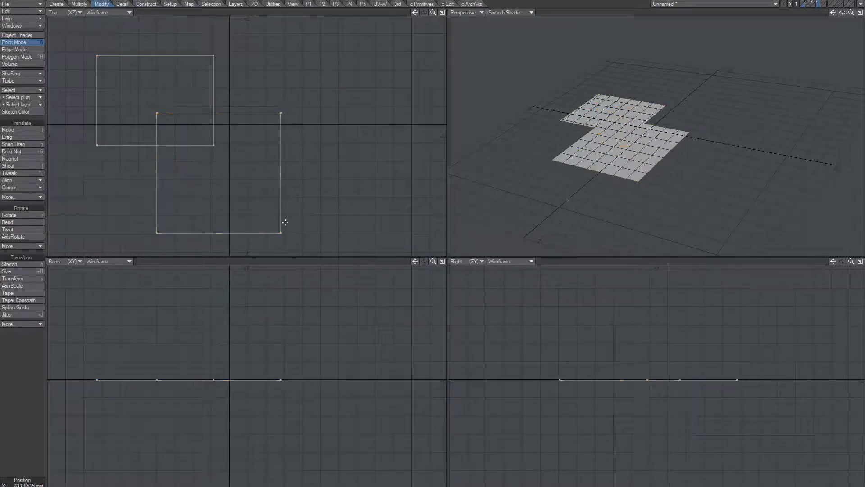
pyautogui.moveTo(266, 130); pyautogui.dragTo(374, 67)
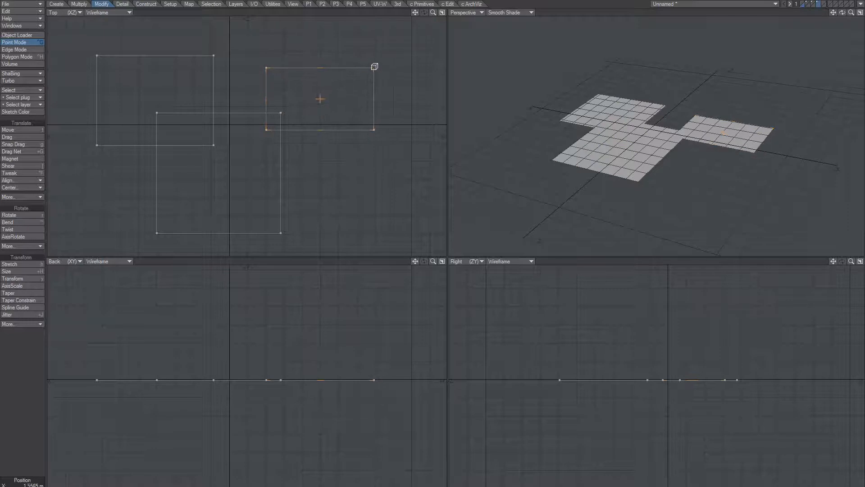
pyautogui.moveTo(317, 129); pyautogui.dragTo(317, 165)
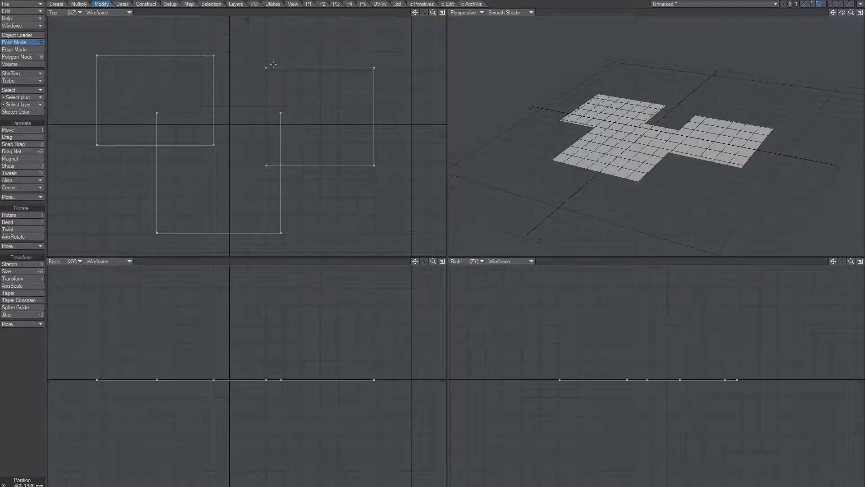
# Step: Quantize the three overlapping boxes with 100 mm steps on X, Y and Z
pyautogui.moveTo(269, 71)
pyautogui.keyDown('ctrl'); pyautogui.keyDown('alt'); pyautogui.mouseDown()
pyautogui.moveTo(390, 55)
pyautogui.moveTo(301, 71)
pyautogui.moveTo(453, 35)
pyautogui.moveTo(332, 82)
pyautogui.moveTo(264, 93)
pyautogui.moveTo(279, 84)
pyautogui.mouseUp(); pyautogui.keyUp('alt'); pyautogui.keyUp('ctrl')
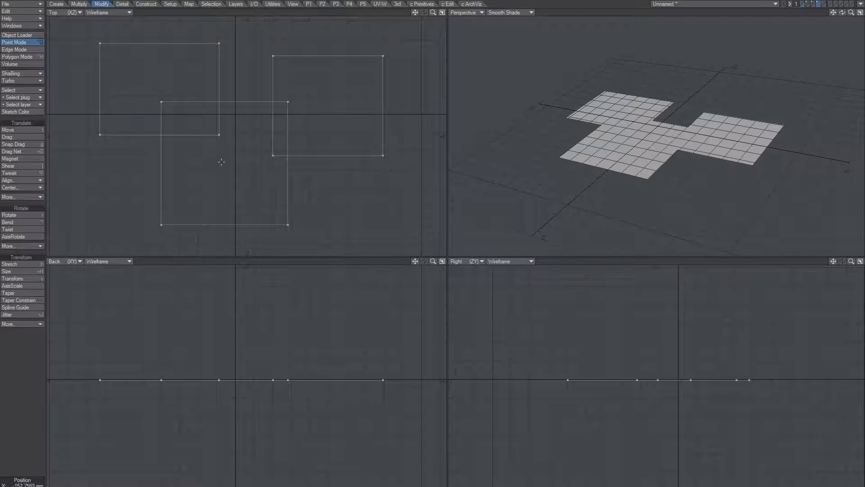
pyautogui.click(26, 324)
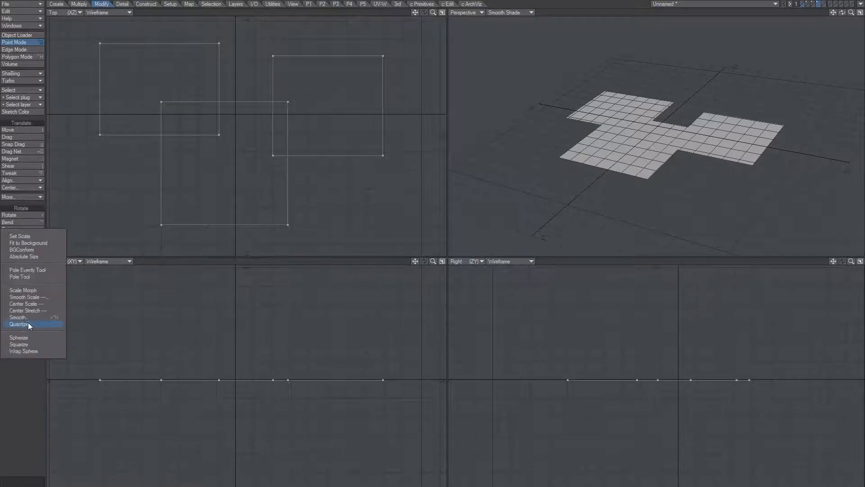
pyautogui.click(27, 321)
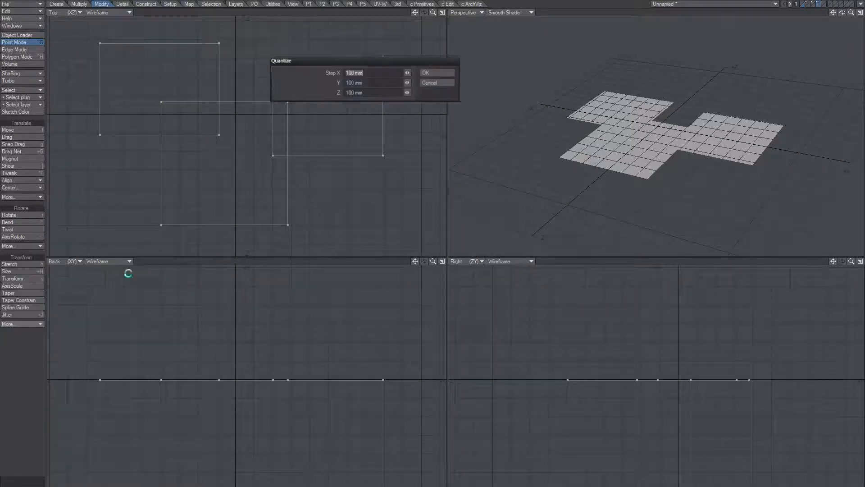
pyautogui.click(437, 73)
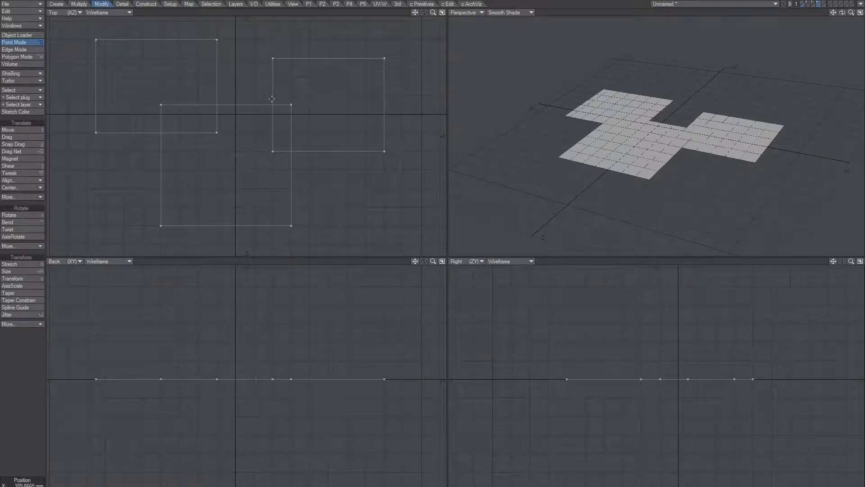
pyautogui.keyDown('ctrl'); pyautogui.keyDown('alt'); pyautogui.moveTo(289, 103); pyautogui.dragTo(271, 116); pyautogui.keyUp('alt'); pyautogui.keyUp('ctrl')
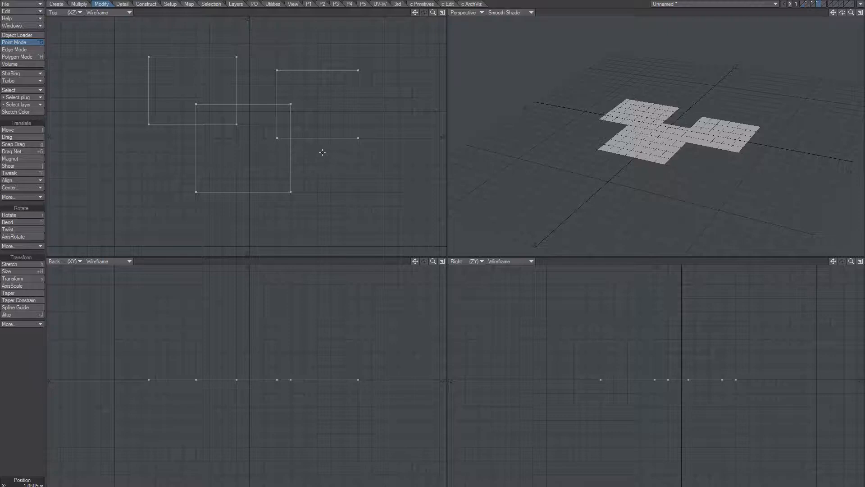
# Step: Switch to empty layer 5 and show layer 4 with the quantized boxes as the background
pyautogui.press('5')
pyautogui.hotkey('alt', '3')
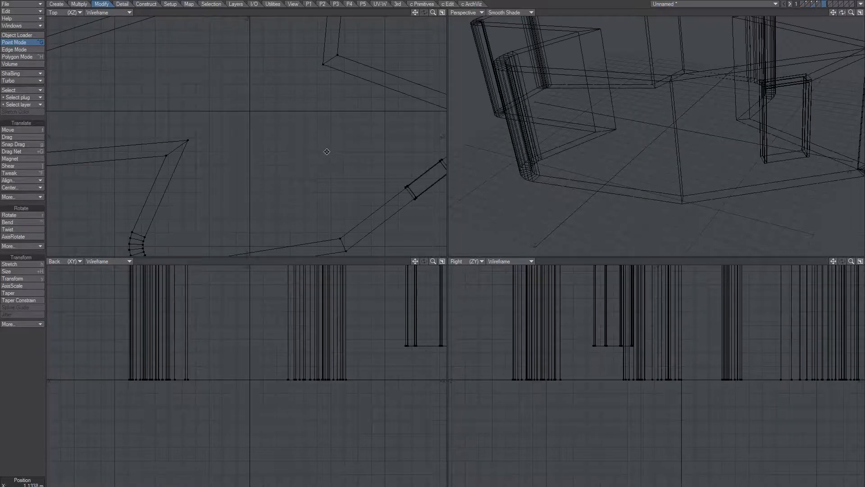
pyautogui.hotkey('alt', '4')
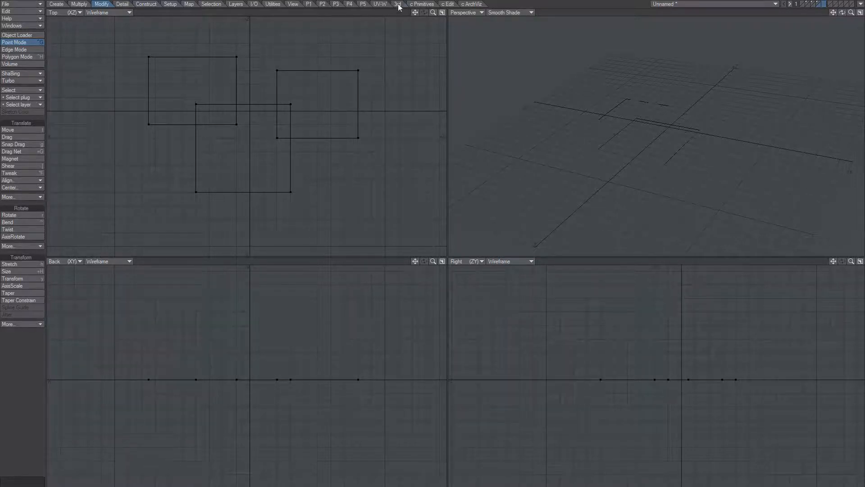
# Step: Start a right-sided LWCAD wall in the Top view, tracing the upper-left box counterclockwise from its upper-right corner to where it crosses the lower box
pyautogui.click(459, 5)
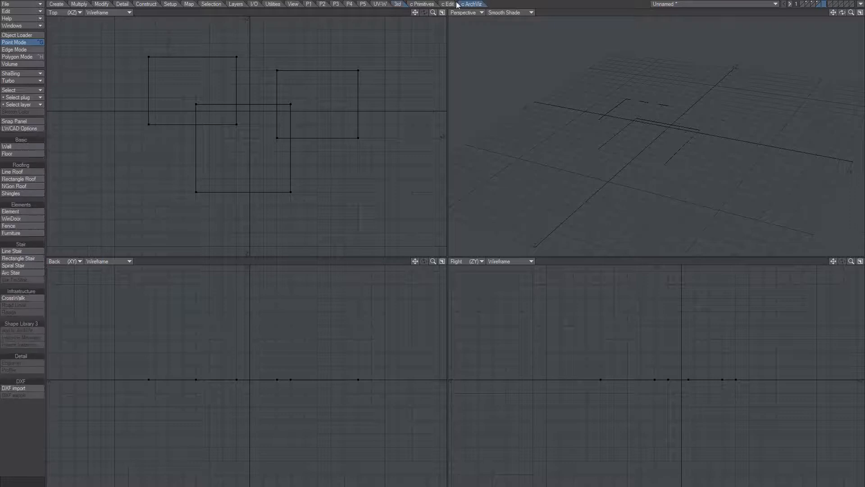
pyautogui.click(18, 147)
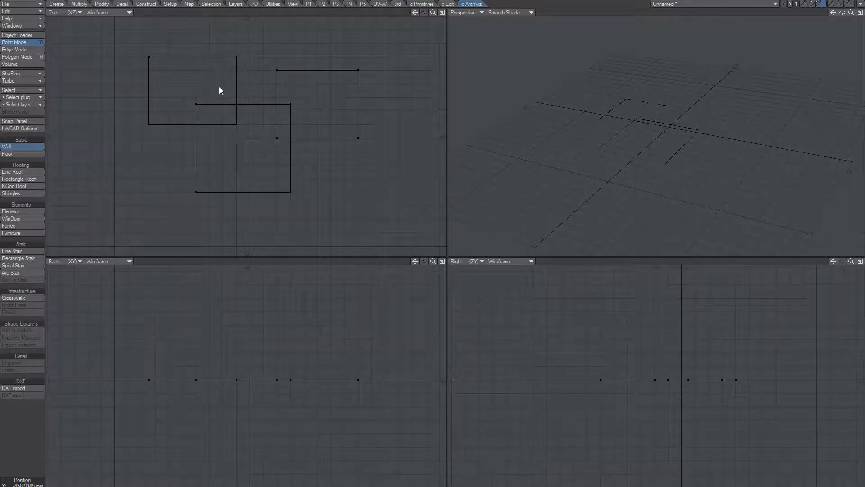
pyautogui.press('n')
pyautogui.moveTo(180, 57); pyautogui.dragTo(479, 40)
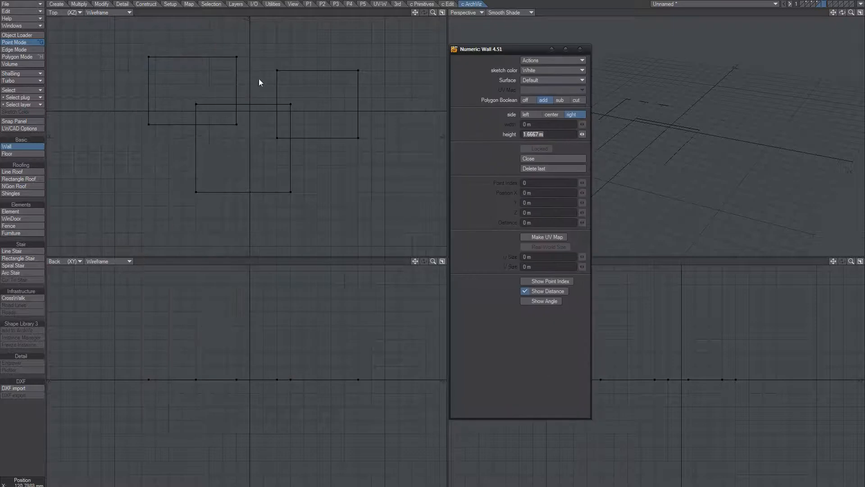
pyautogui.click(237, 57)
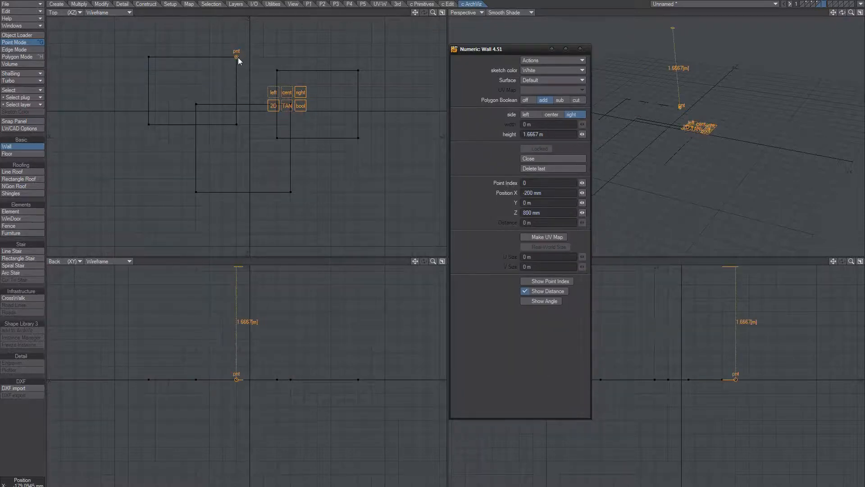
pyautogui.click(147, 57)
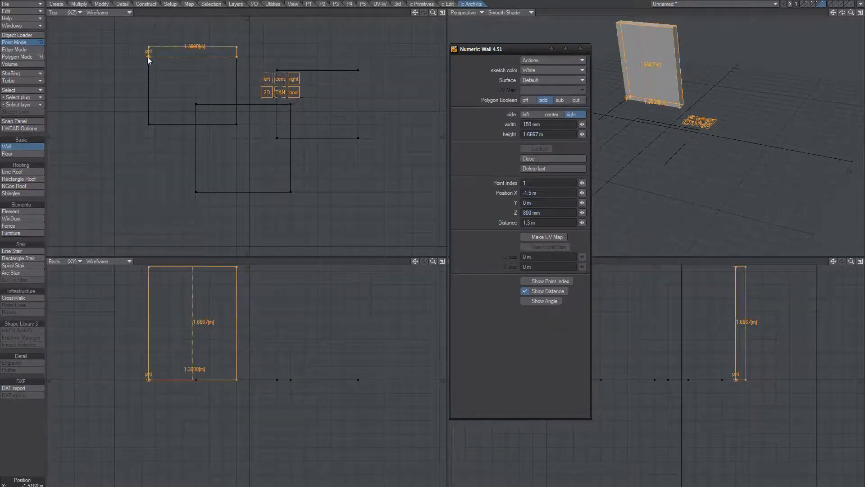
pyautogui.moveTo(149, 61); pyautogui.dragTo(149, 57)
pyautogui.click(148, 125)
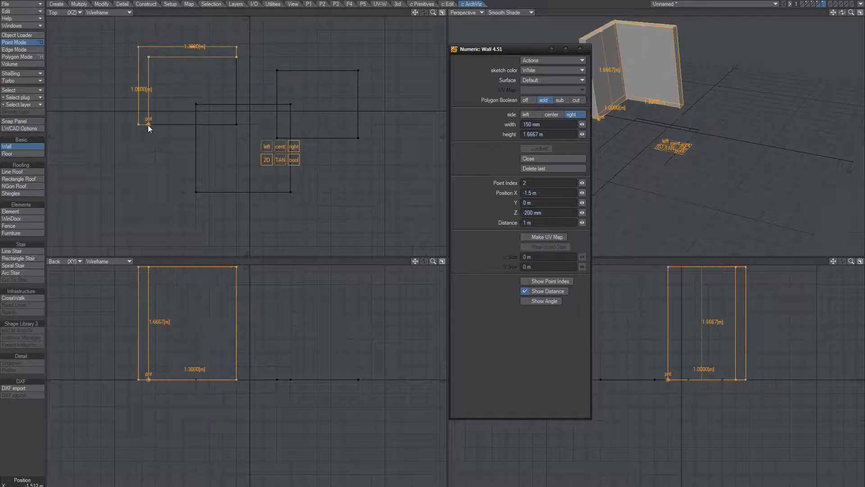
pyautogui.click(203, 125)
pyautogui.moveTo(204, 125)
pyautogui.mouseDown()
pyautogui.moveTo(181, 128)
pyautogui.moveTo(195, 126)
pyautogui.mouseUp()
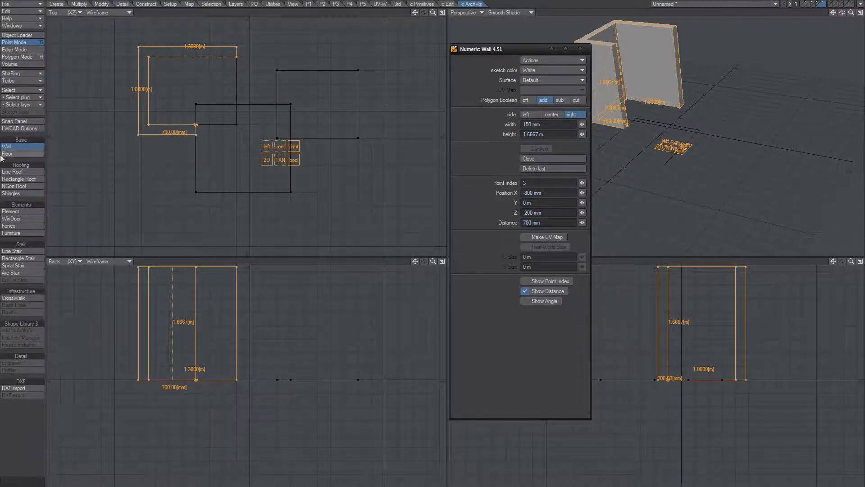
# Step: Set the snap grid to none, enable near and perpendicular background snapping, and snap the last wall point onto the crossing of the boxes
pyautogui.click(26, 121)
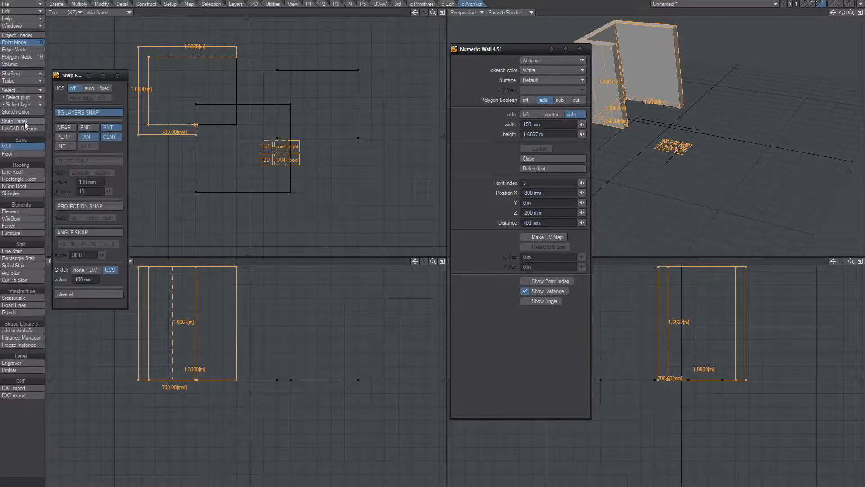
pyautogui.click(79, 270)
pyautogui.moveTo(72, 79); pyautogui.dragTo(675, 97)
pyautogui.moveTo(196, 124)
pyautogui.mouseDown()
pyautogui.moveTo(180, 125)
pyautogui.moveTo(197, 124)
pyautogui.moveTo(192, 137)
pyautogui.moveTo(193, 128)
pyautogui.moveTo(163, 129)
pyautogui.moveTo(185, 128)
pyautogui.mouseUp()
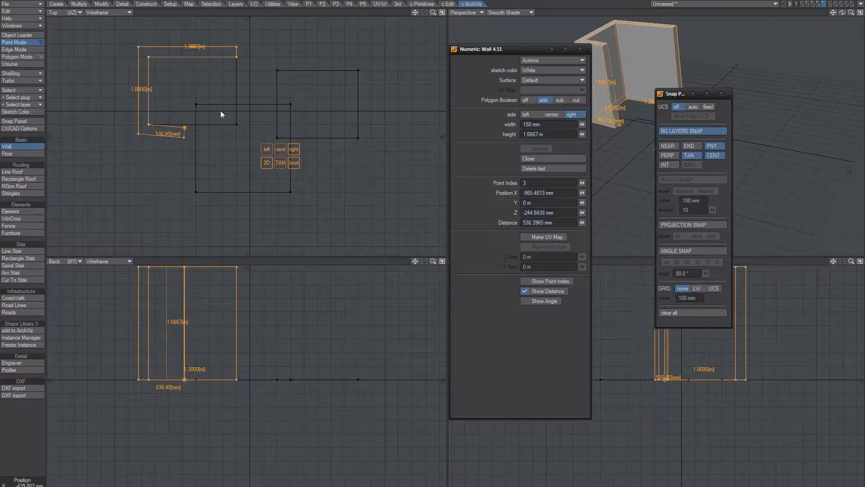
pyautogui.click(665, 147)
pyautogui.moveTo(184, 128)
pyautogui.mouseDown()
pyautogui.moveTo(196, 126)
pyautogui.moveTo(171, 131)
pyautogui.moveTo(190, 127)
pyautogui.mouseUp()
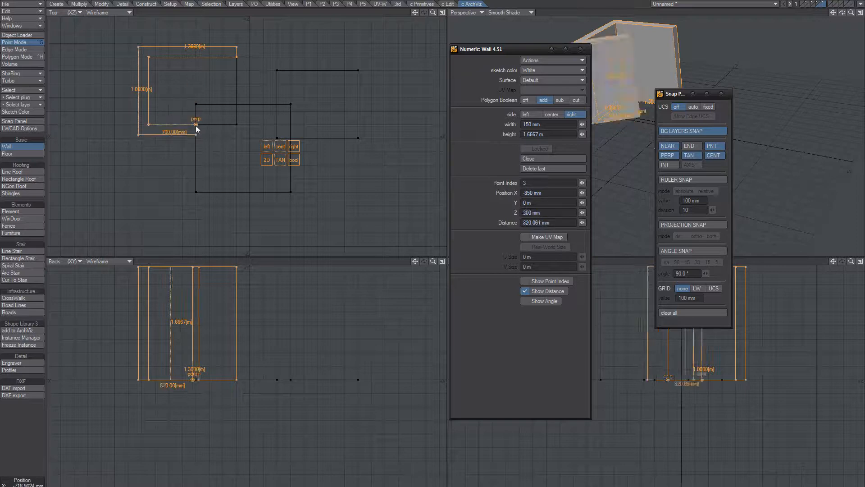
# Step: Extend the wall around the lower box's outer edges and along the right box's lower edge to its lower-right corner
pyautogui.click(196, 191)
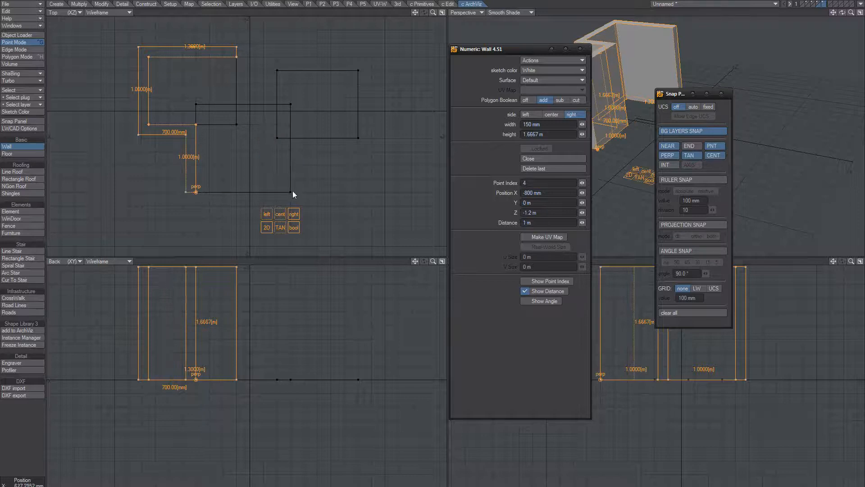
pyautogui.click(291, 192)
pyautogui.click(291, 140)
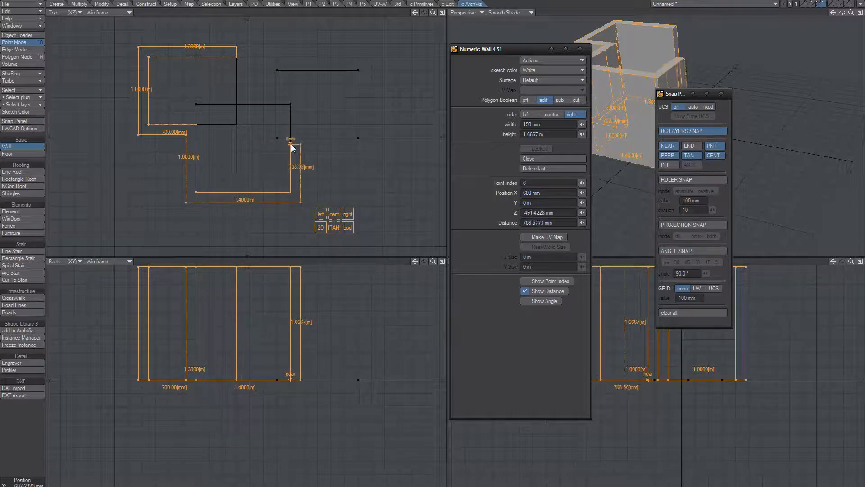
pyautogui.click(359, 139)
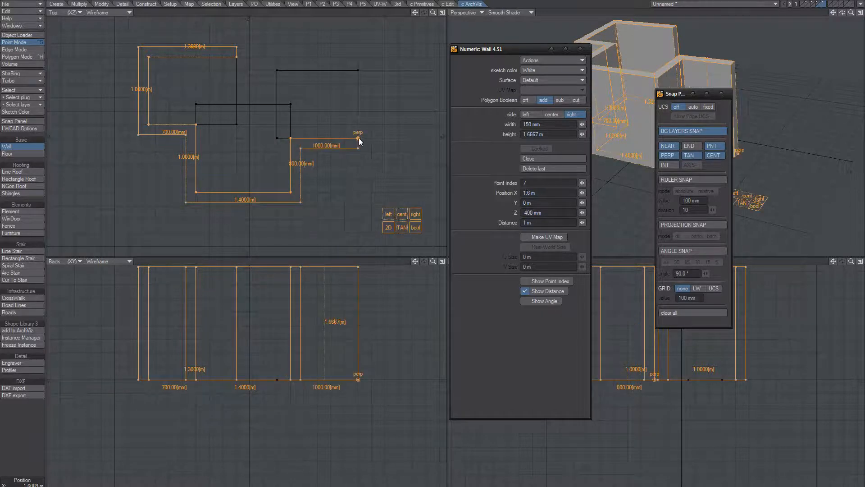
# Step: Continue the wall around the right box and along the connecting edges back to its starting corner, locking it as a closed loop
pyautogui.click(358, 70)
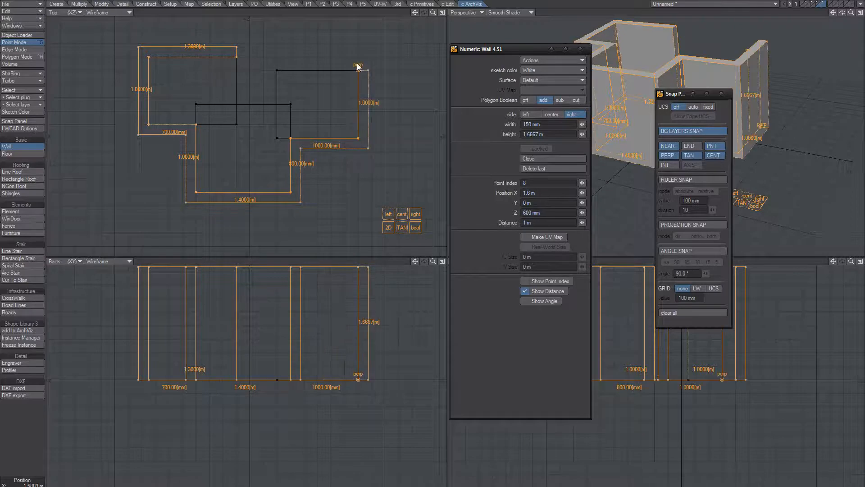
pyautogui.click(277, 70)
pyautogui.click(277, 104)
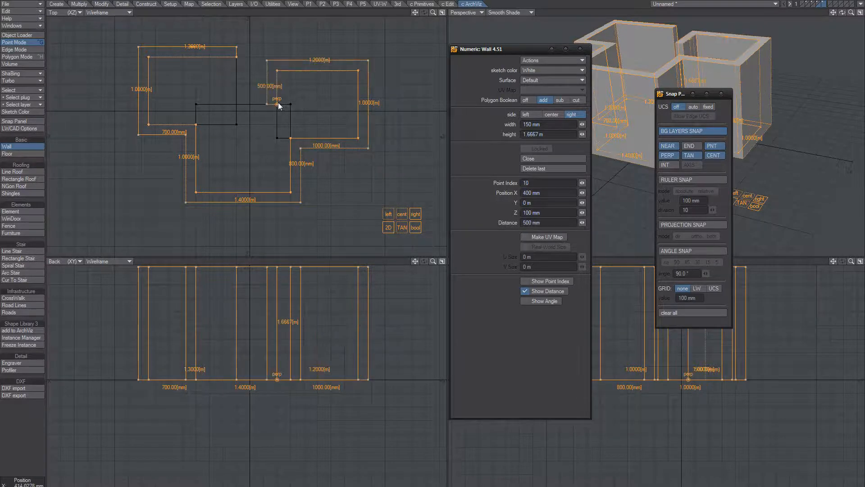
pyautogui.click(237, 104)
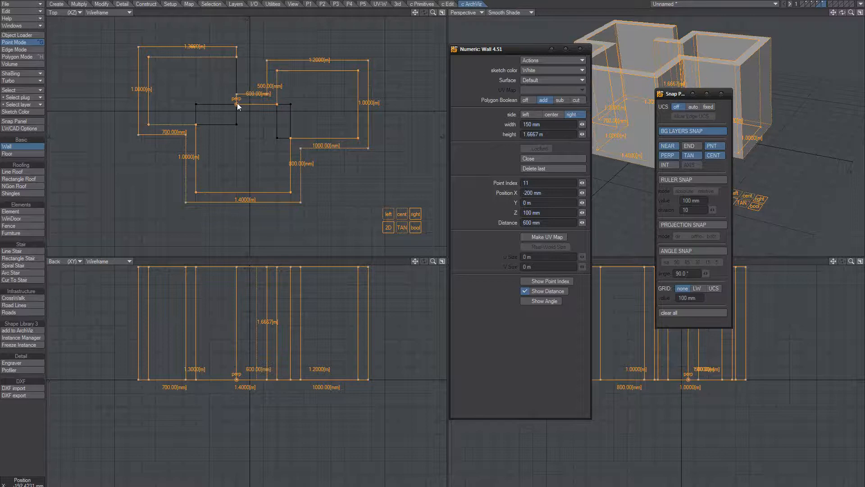
pyautogui.click(237, 56)
pyautogui.click(237, 62)
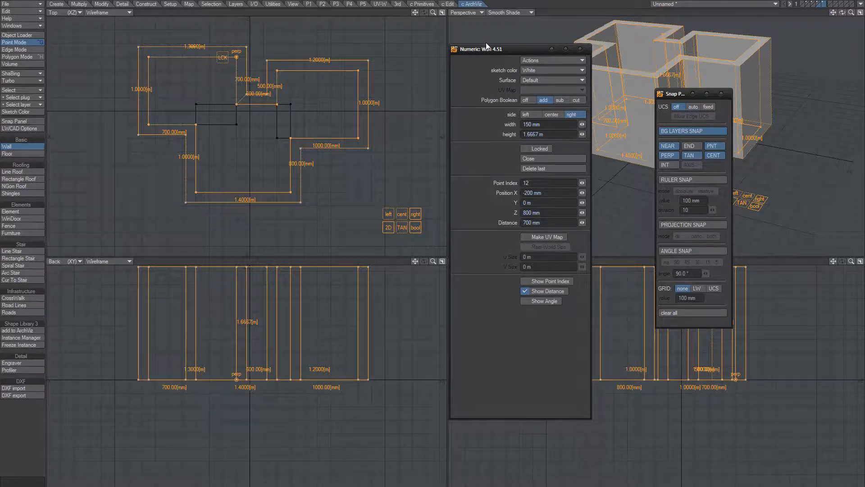
# Step: Try a wall width of 50 mm and set it back to 150 mm
pyautogui.moveTo(486, 43); pyautogui.dragTo(430, 38)
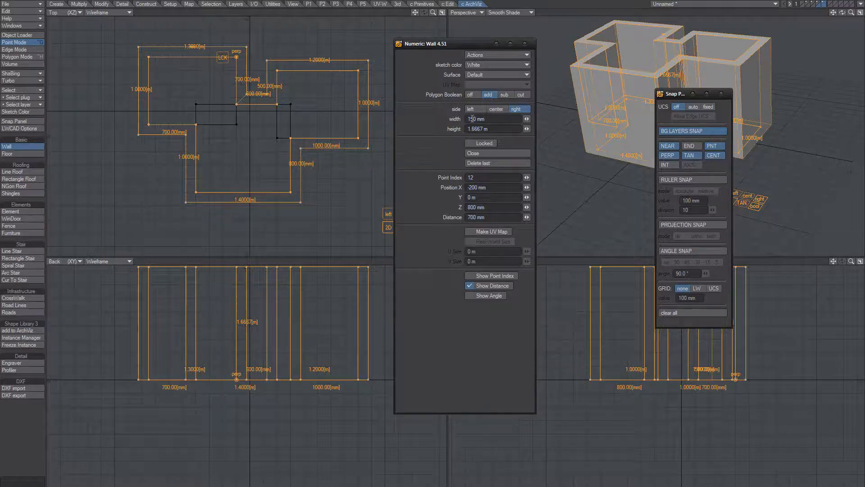
pyautogui.moveTo(476, 119); pyautogui.dragTo(432, 142)
pyautogui.write('50')
pyautogui.press('Tab')
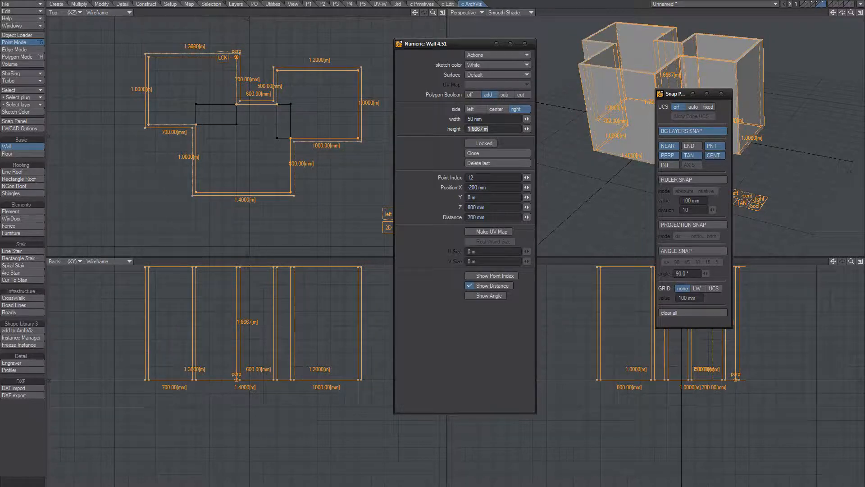
pyautogui.moveTo(474, 119); pyautogui.dragTo(423, 125)
pyautogui.write('150')
pyautogui.press('Tab')
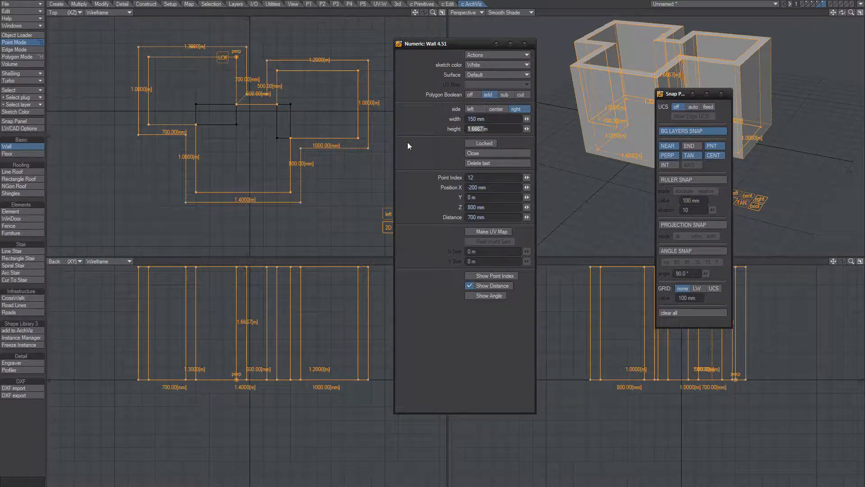
# Step: Set the wall height to 1 m and close the snap settings
pyautogui.write('1')
pyautogui.press('Tab')
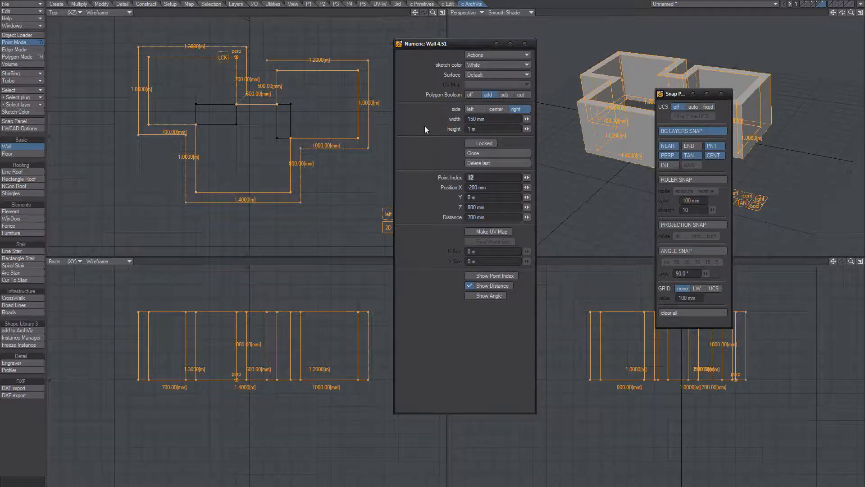
pyautogui.click(418, 127)
pyautogui.click(722, 95)
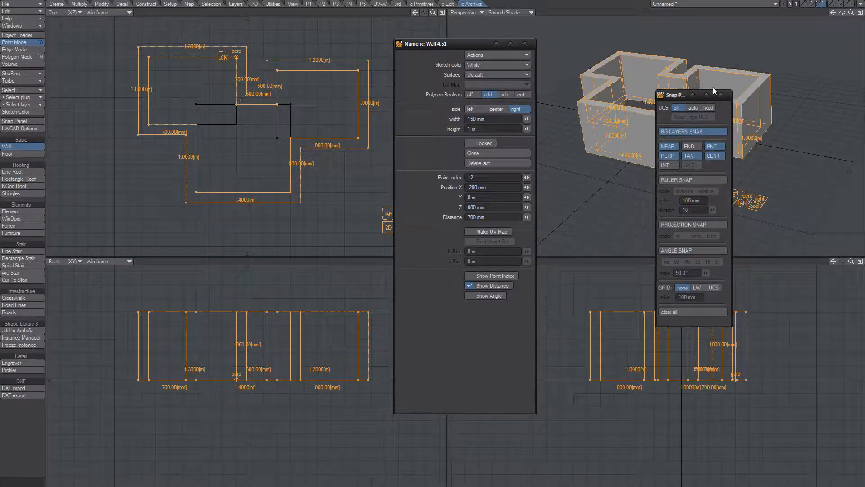
# Step: Examine the closed wall in the Perspective view and check a corner up close in the Top view
pyautogui.keyDown('alt'); pyautogui.moveTo(676, 129); pyautogui.dragTo(736, 119); pyautogui.keyUp('alt')
pyautogui.keyDown('alt'); pyautogui.moveTo(736, 119); pyautogui.dragTo(722, 146); pyautogui.keyUp('alt')
pyautogui.keyDown('alt'); pyautogui.keyDown('shift'); pyautogui.moveTo(710, 113); pyautogui.dragTo(633, 117); pyautogui.keyUp('shift'); pyautogui.keyUp('alt')
pyautogui.keyDown('ctrl'); pyautogui.keyDown('alt'); pyautogui.moveTo(658, 121); pyautogui.dragTo(636, 127); pyautogui.keyUp('alt'); pyautogui.keyUp('ctrl')
pyautogui.moveTo(637, 127)
pyautogui.keyDown('alt'); pyautogui.mouseDown()
pyautogui.moveTo(662, 141)
pyautogui.moveTo(637, 124)
pyautogui.mouseUp(); pyautogui.keyUp('alt')
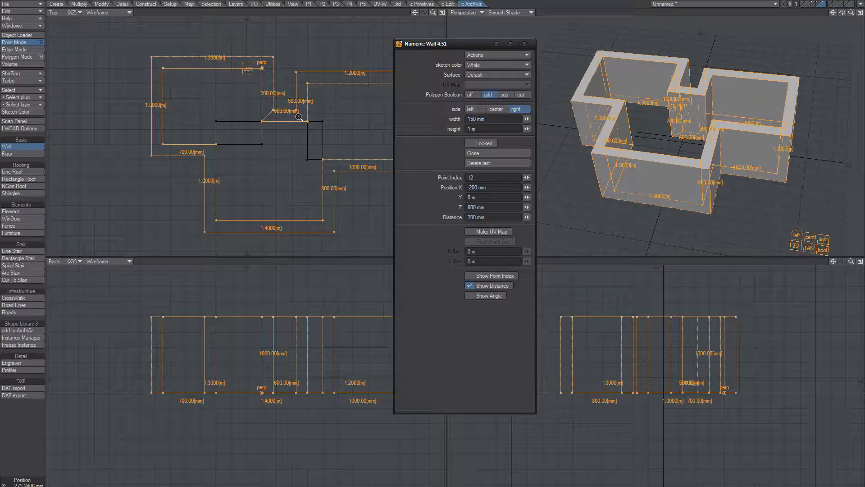
pyautogui.keyDown('ctrl'); pyautogui.keyDown('alt'); pyautogui.moveTo(298, 117); pyautogui.dragTo(406, 94); pyautogui.keyUp('alt'); pyautogui.keyUp('ctrl')
pyautogui.keyDown('alt'); pyautogui.moveTo(289, 97); pyautogui.dragTo(139, 199); pyautogui.keyUp('alt')
pyautogui.keyDown('alt'); pyautogui.moveTo(307, 167); pyautogui.dragTo(331, 84); pyautogui.keyUp('alt')
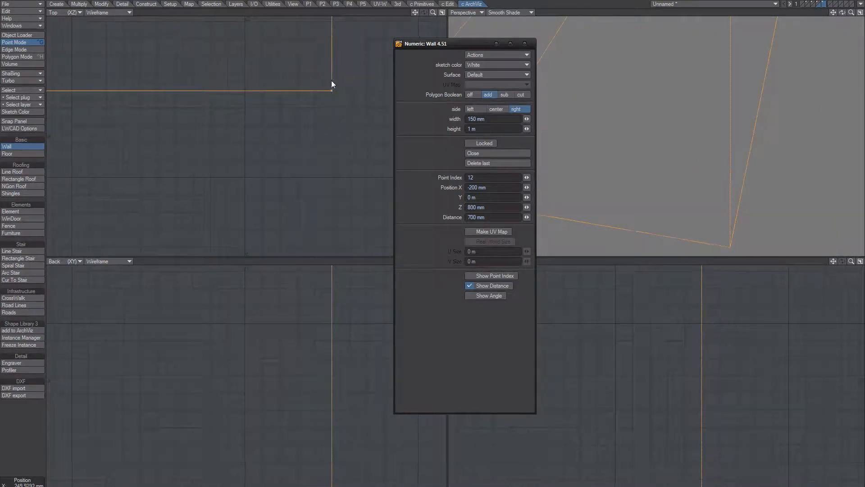
pyautogui.keyDown('ctrl'); pyautogui.keyDown('alt'); pyautogui.moveTo(374, 134); pyautogui.dragTo(108, 155); pyautogui.keyUp('alt'); pyautogui.keyUp('ctrl')
pyautogui.keyDown('alt'); pyautogui.moveTo(331, 131); pyautogui.dragTo(301, 130); pyautogui.keyUp('alt')
pyautogui.keyDown('ctrl'); pyautogui.keyDown('alt'); pyautogui.moveTo(301, 131); pyautogui.dragTo(257, 114); pyautogui.keyUp('alt'); pyautogui.keyUp('ctrl')
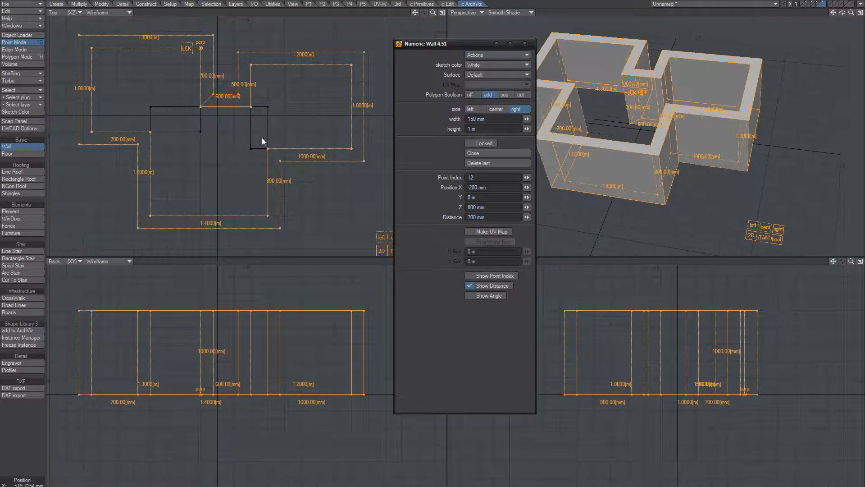
# Step: Switch the snap grid to UCS in the snap settings and finish the closed outer wall
pyautogui.click(29, 129)
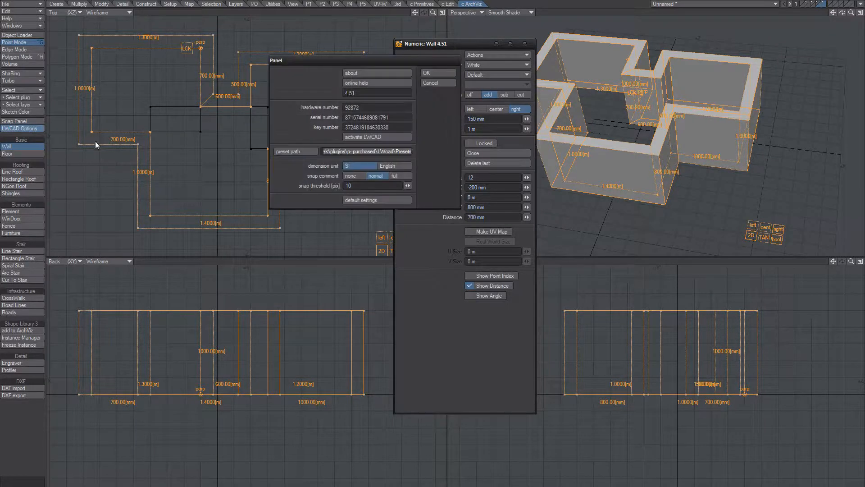
pyautogui.click(425, 83)
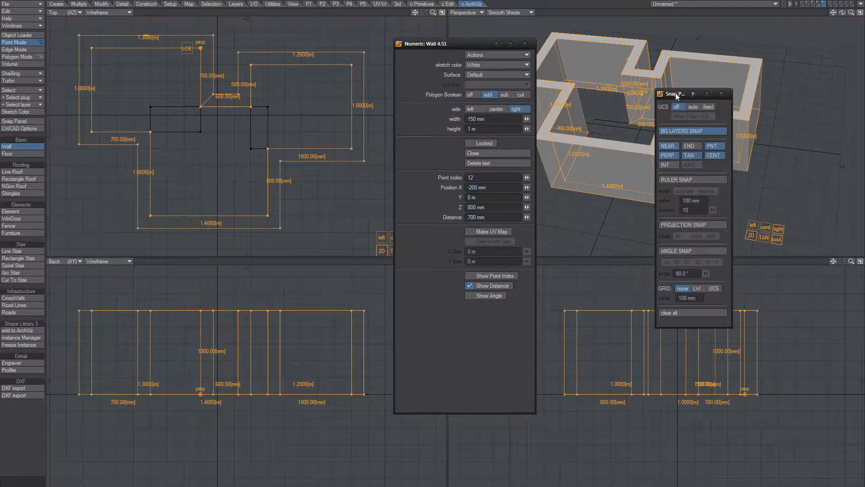
pyautogui.moveTo(701, 93); pyautogui.dragTo(325, 29)
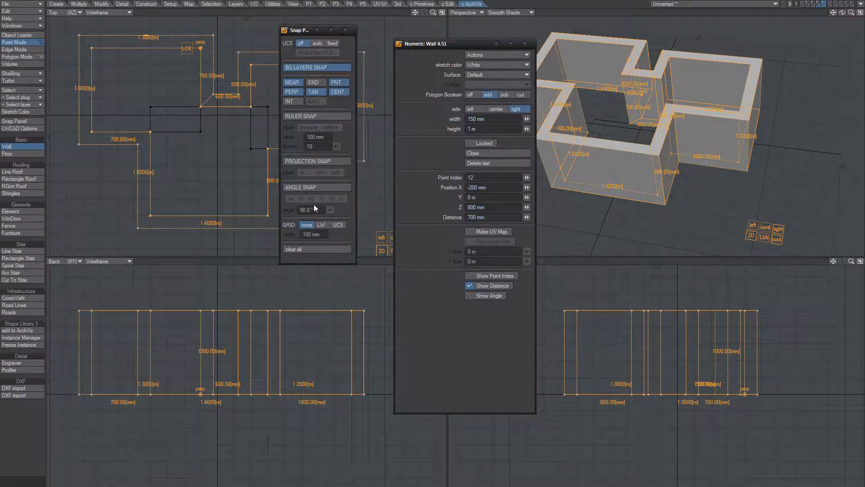
pyautogui.click(341, 226)
pyautogui.click(345, 30)
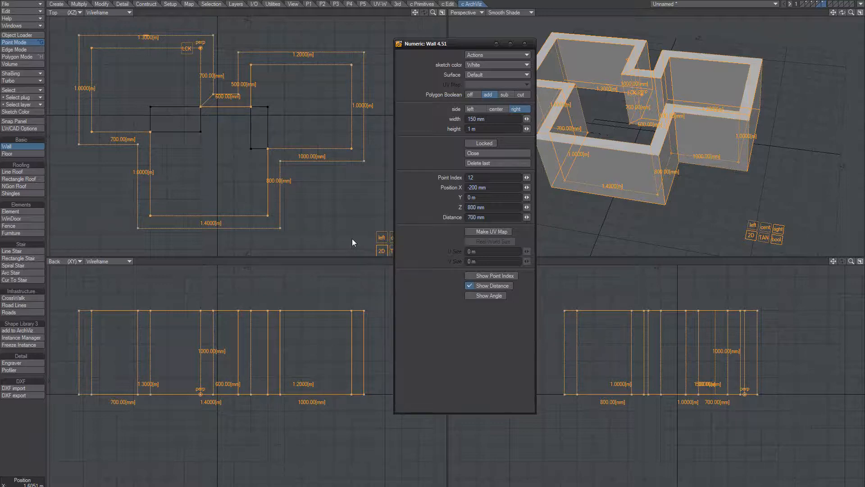
pyautogui.press('space')
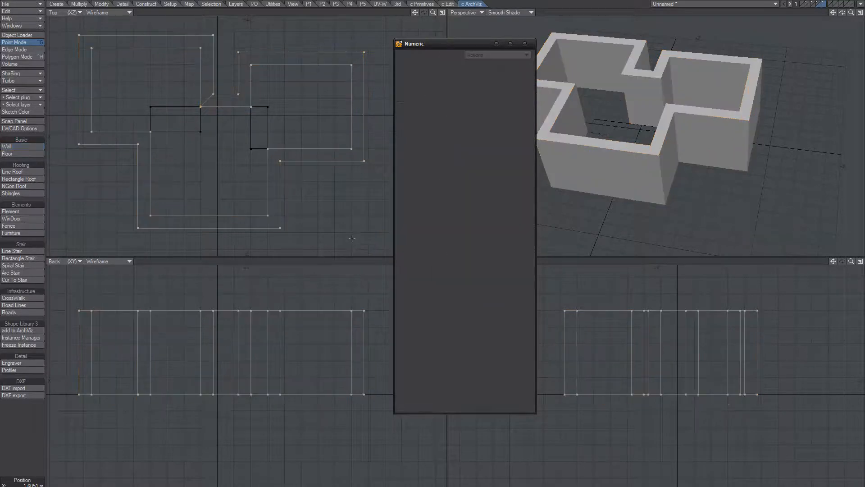
# Step: Draw a 600 mm long inner wall inside the right room, from X 1 m, Z 700 mm to X 1 m, Z 100 mm
pyautogui.click(18, 146)
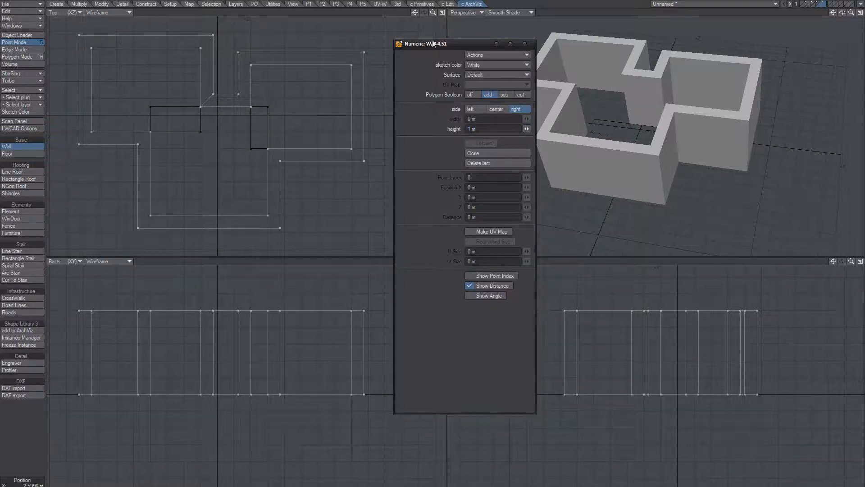
pyautogui.moveTo(434, 43); pyautogui.dragTo(415, 33)
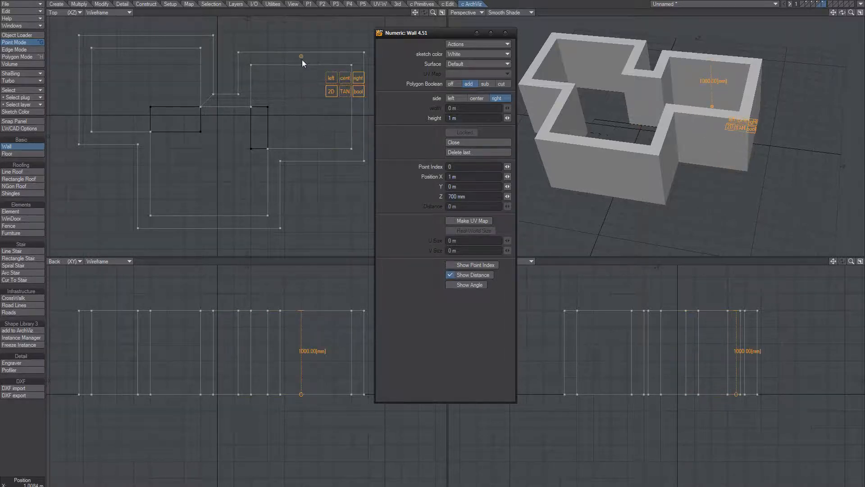
pyautogui.click(305, 58)
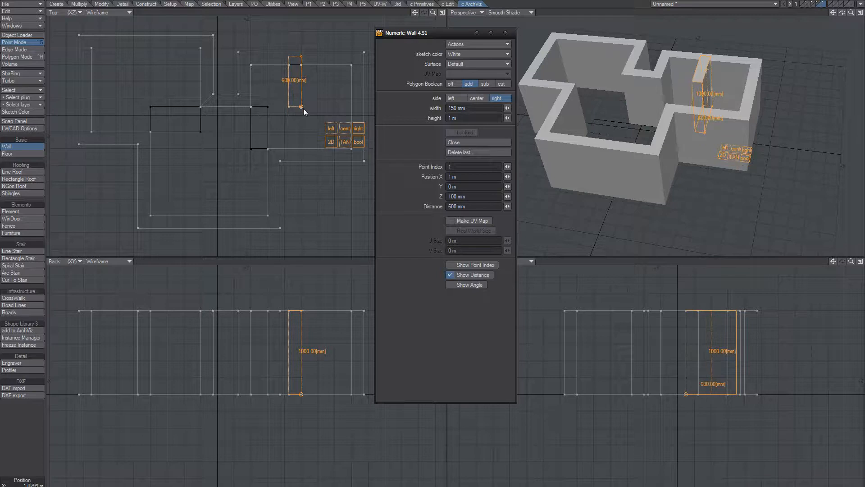
pyautogui.scroll(3, 309, 68)
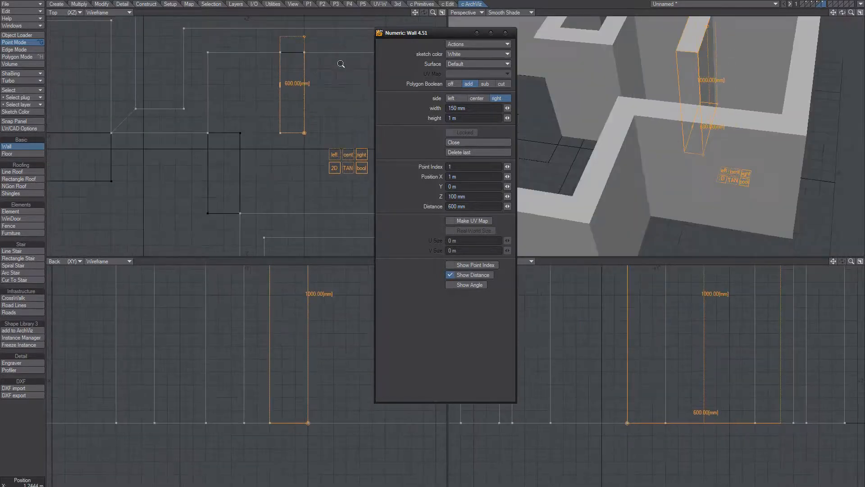
pyautogui.keyDown('ctrl'); pyautogui.keyDown('alt'); pyautogui.moveTo(341, 64); pyautogui.dragTo(314, 85); pyautogui.keyUp('alt'); pyautogui.keyUp('ctrl')
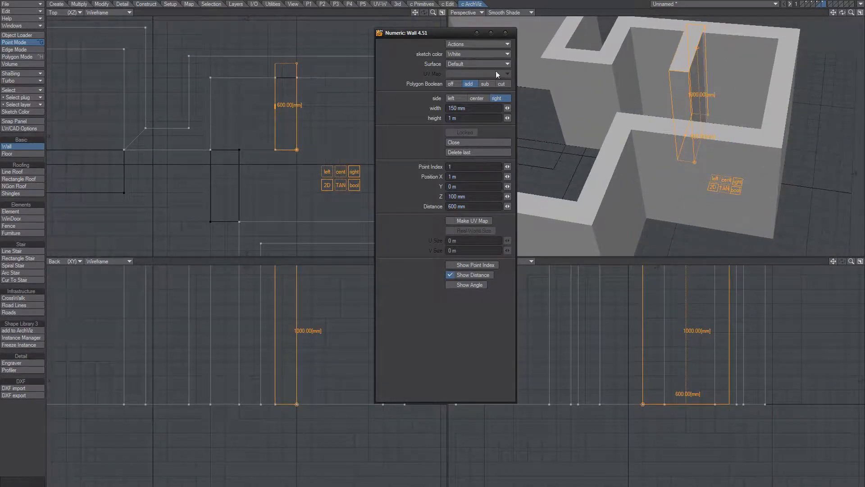
# Step: Hide the distance labels and compare the off, add, sub and cut polygon booleans on the new inner wall, settling on add
pyautogui.keyDown('alt'); pyautogui.moveTo(728, 72); pyautogui.dragTo(685, 127); pyautogui.keyUp('alt')
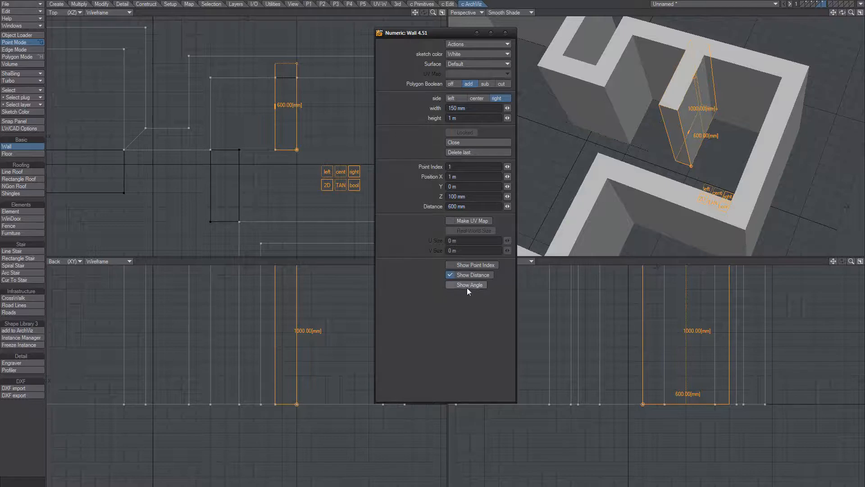
pyautogui.click(450, 274)
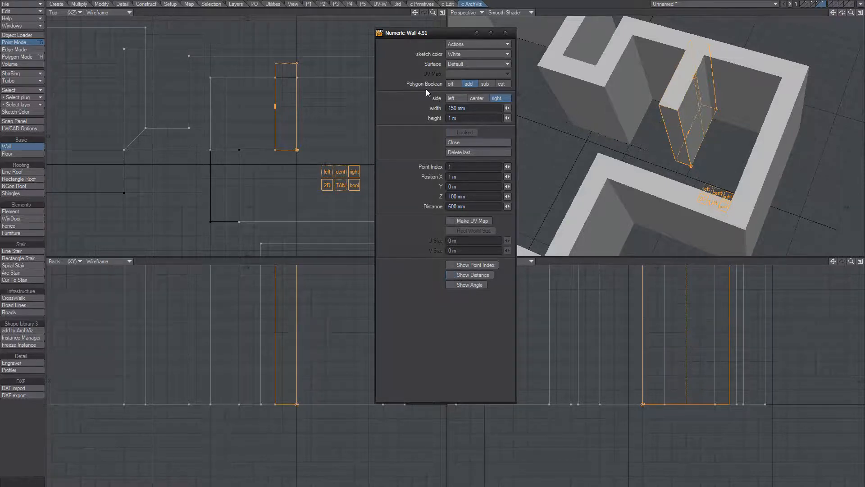
pyautogui.click(454, 84)
pyautogui.click(467, 84)
pyautogui.click(489, 85)
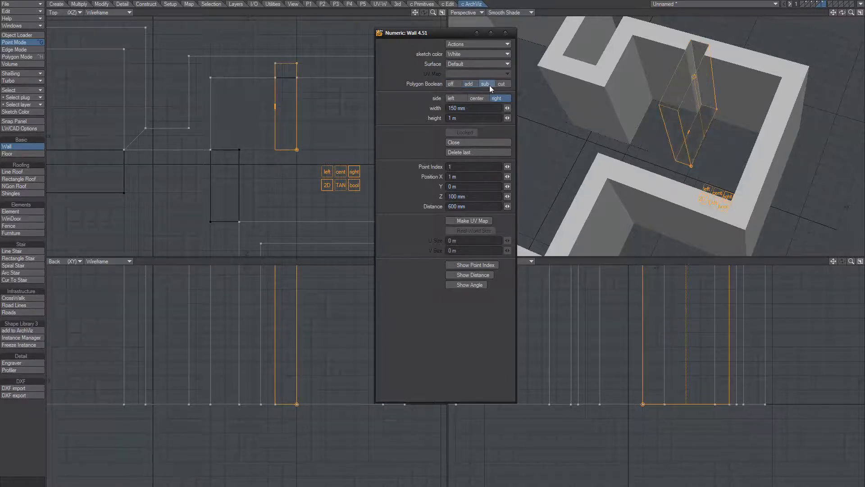
pyautogui.click(503, 85)
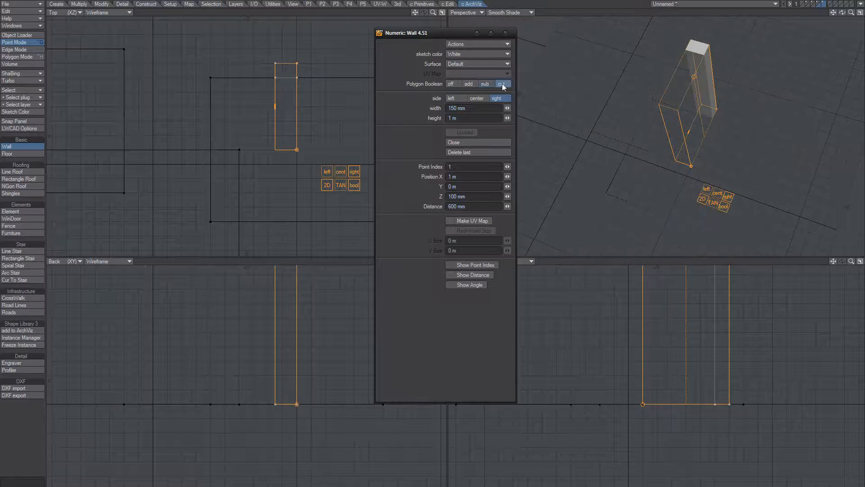
pyautogui.click(468, 84)
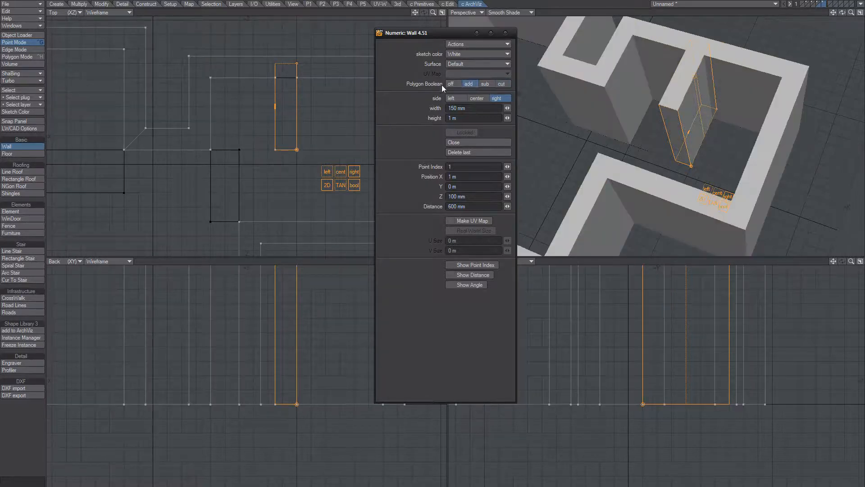
# Step: Move the inner wall's start point to X 1 m, Z 600 mm on the outer wall's inner face and finish the wall
pyautogui.moveTo(297, 68); pyautogui.dragTo(299, 76)
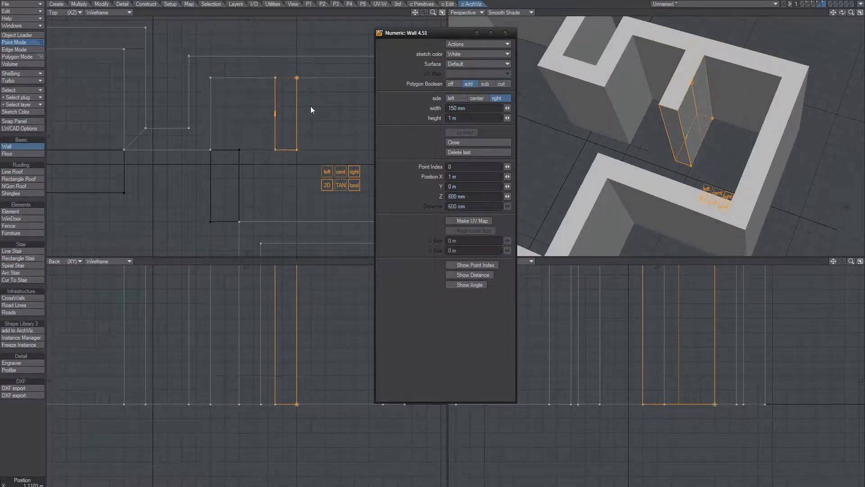
pyautogui.press('space')
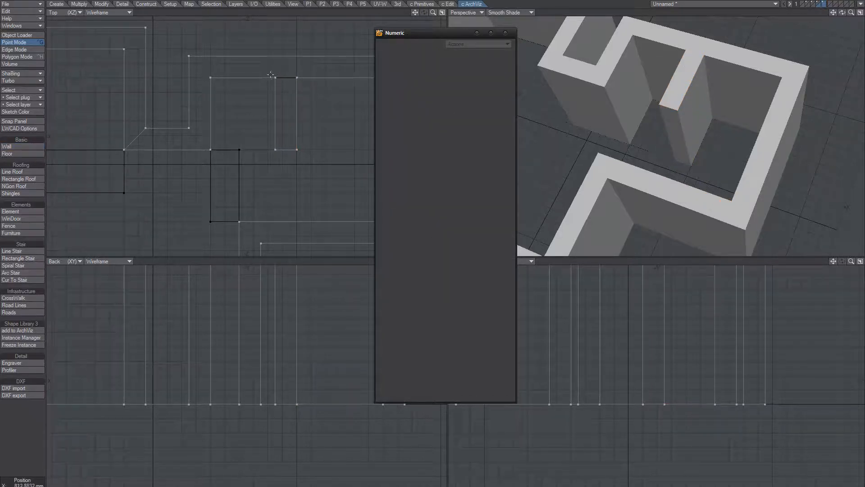
pyautogui.moveTo(275, 77)
pyautogui.mouseDown(button='right')
pyautogui.moveTo(264, 171)
pyautogui.moveTo(347, 50)
pyautogui.moveTo(230, 52)
pyautogui.mouseUp(button='right')
pyautogui.press('/')
pyautogui.scroll(-1, 312, 163)
pyautogui.moveTo(299, 156)
pyautogui.keyDown('alt'); pyautogui.mouseDown()
pyautogui.moveTo(299, 137)
pyautogui.moveTo(299, 145)
pyautogui.mouseUp(); pyautogui.keyUp('alt')
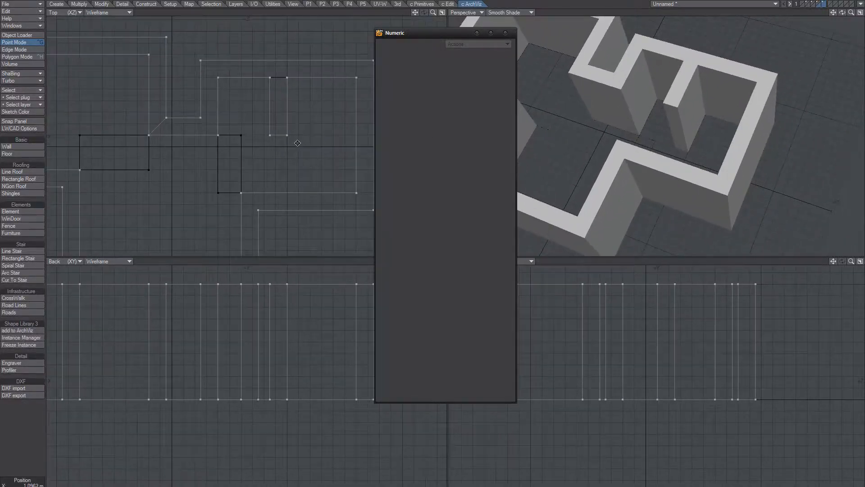
# Step: Draw a 600 mm long inner wall in the lower room from X 100 mm, Z -1.3 m to X 100 mm, Z -700 mm
pyautogui.click(16, 147)
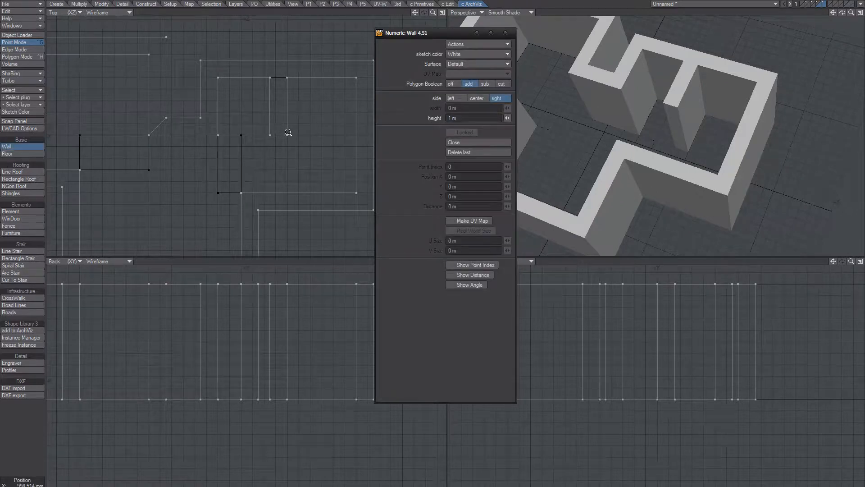
pyautogui.press('a')
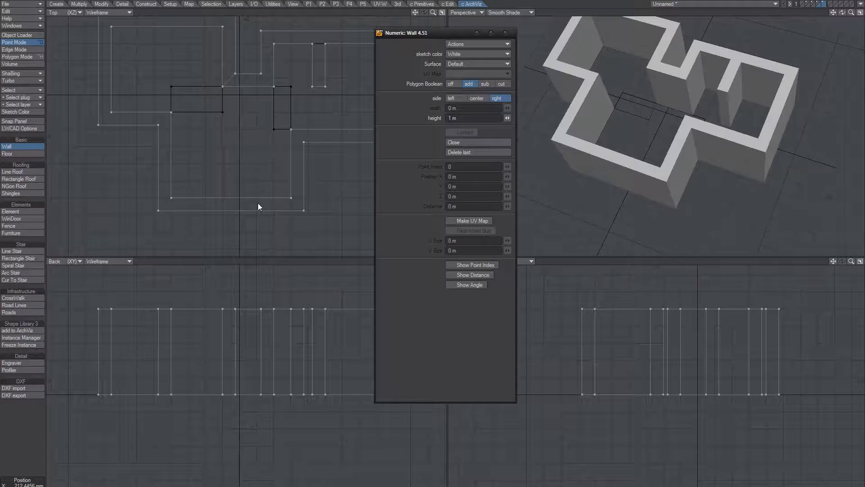
pyautogui.click(248, 189)
pyautogui.moveTo(251, 198); pyautogui.dragTo(250, 206)
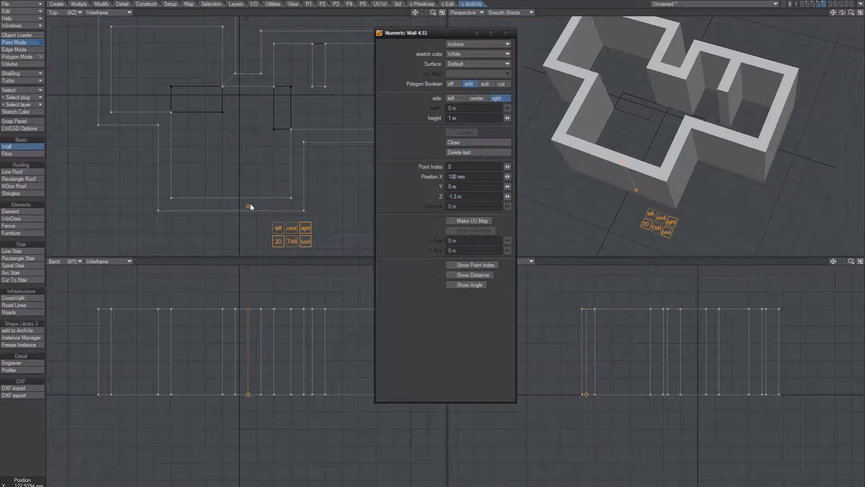
pyautogui.moveTo(255, 162); pyautogui.dragTo(249, 154)
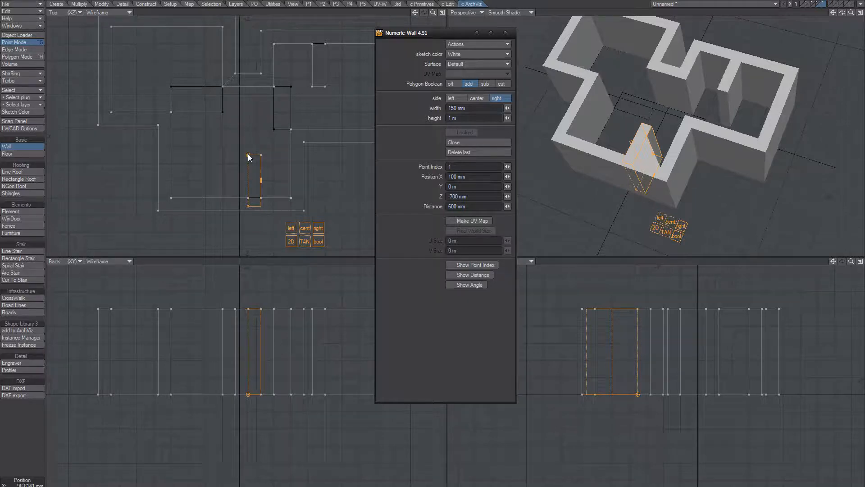
# Step: Set the lower room's inner wall width to 80 mm and finish the wall
pyautogui.click(461, 112)
pyautogui.write('80')
pyautogui.press('Tab')
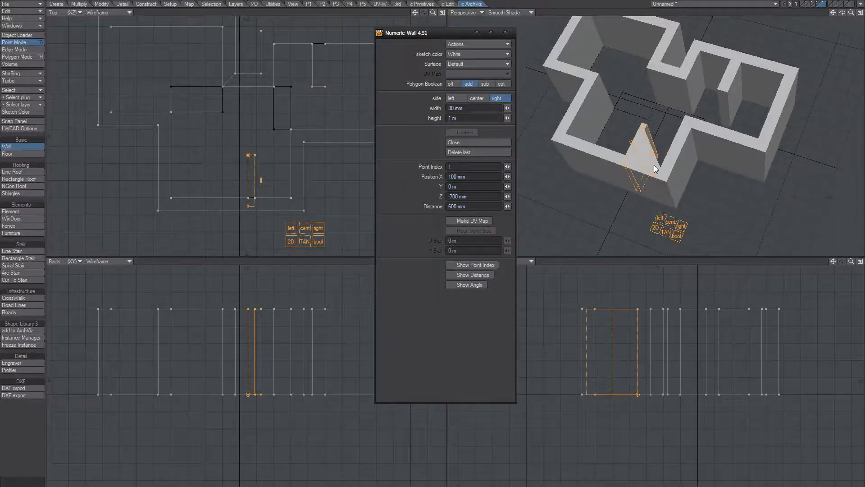
pyautogui.keyDown('alt'); pyautogui.moveTo(655, 167); pyautogui.dragTo(606, 133); pyautogui.keyUp('alt')
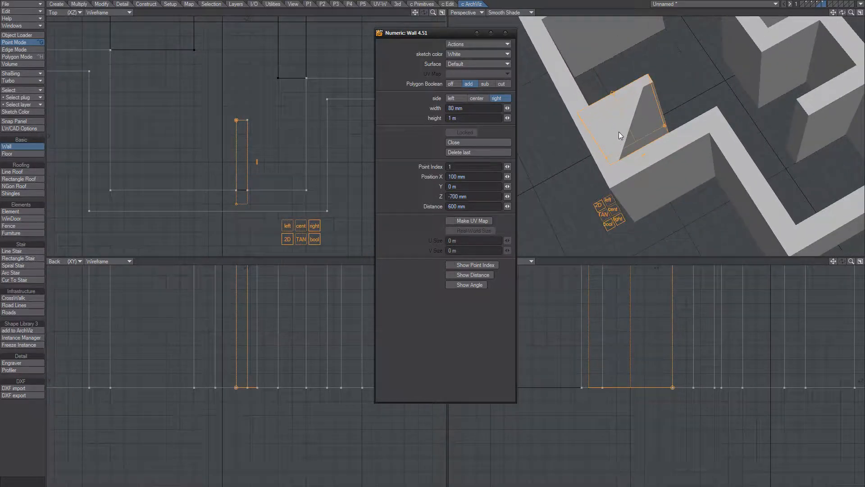
pyautogui.press('space')
# Step: Try triangulating the walls' top polygon in polygon mode, and undo it together with the thin inner wall in the lower room
pyautogui.keyDown('alt'); pyautogui.moveTo(620, 144); pyautogui.dragTo(558, 138); pyautogui.keyUp('alt')
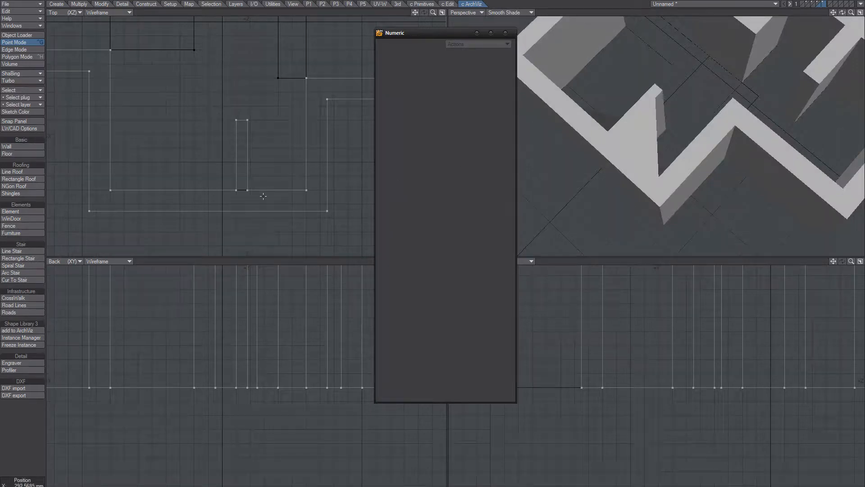
pyautogui.keyDown('alt'); pyautogui.moveTo(627, 169); pyautogui.dragTo(649, 144); pyautogui.keyUp('alt')
pyautogui.press('space')
pyautogui.press('space')
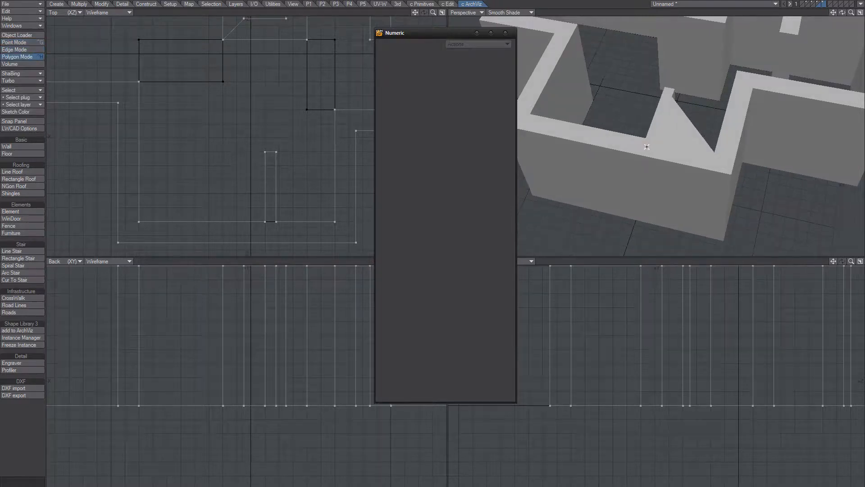
pyautogui.click(645, 147)
pyautogui.doubleClick(636, 148)
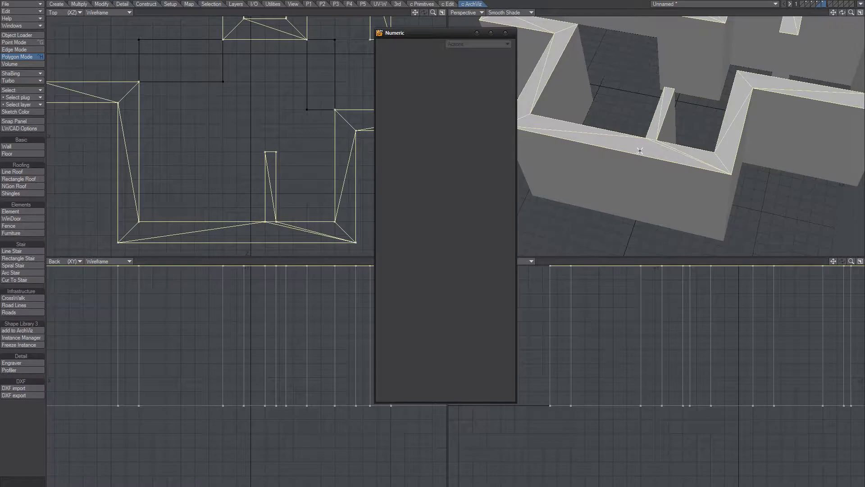
pyautogui.keyDown('alt'); pyautogui.moveTo(648, 148); pyautogui.dragTo(637, 149); pyautogui.keyUp('alt')
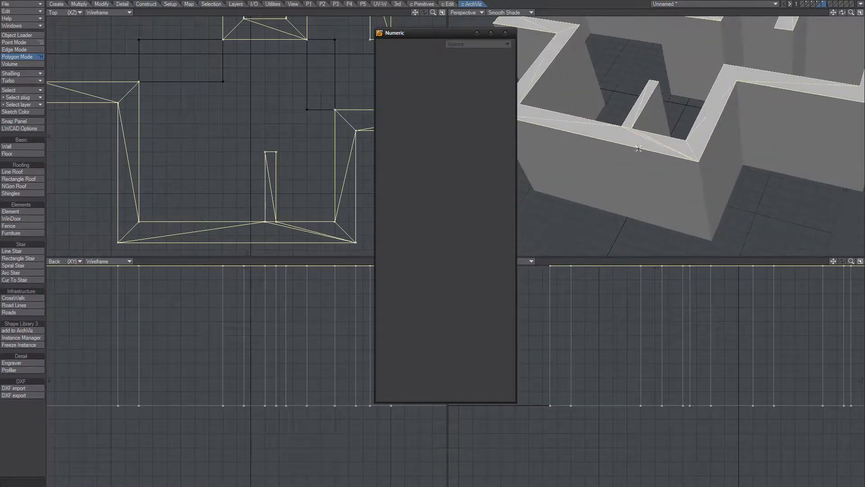
pyautogui.hotkey('ctrl', 'z')
pyautogui.hotkey('ctrl', 'z')
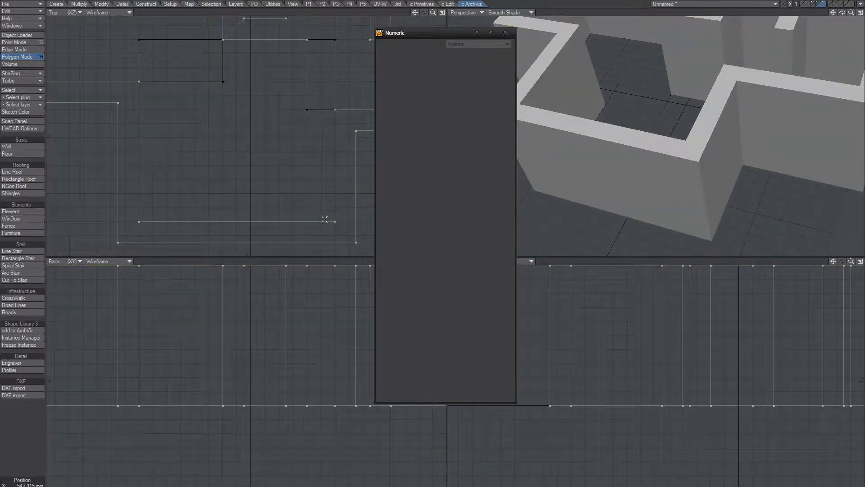
# Step: With polygon boolean off, draw a 700 mm long, 80 mm wide inner wall in the lower room from X 100 mm, Z -1.3 m to Z -600 mm
pyautogui.click(40, 147)
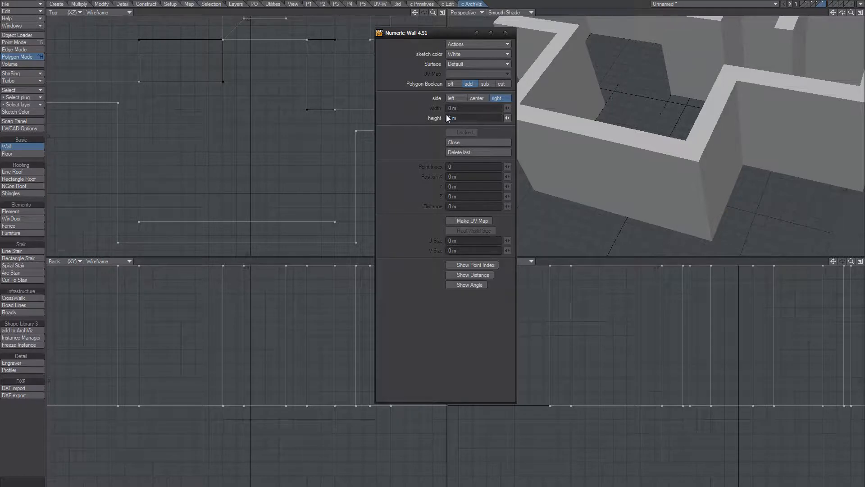
pyautogui.click(451, 83)
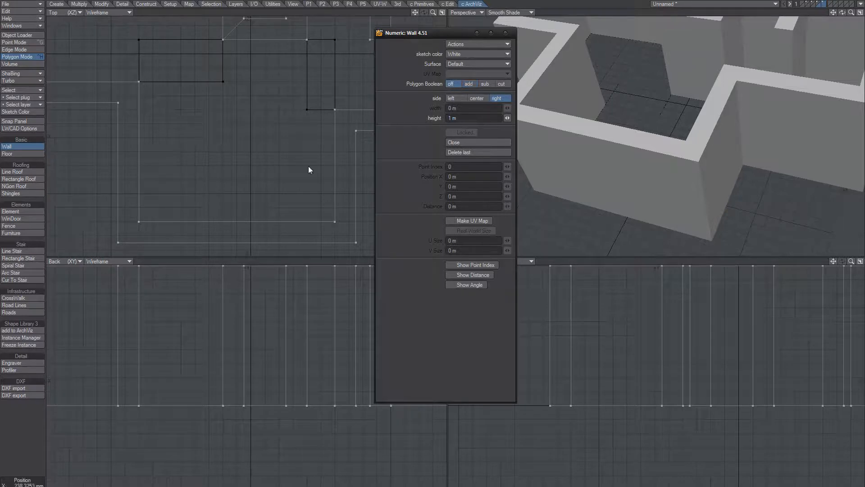
pyautogui.click(265, 226)
pyautogui.moveTo(261, 234); pyautogui.dragTo(263, 136)
pyautogui.keyDown('alt'); pyautogui.moveTo(676, 149); pyautogui.dragTo(573, 164); pyautogui.keyUp('alt')
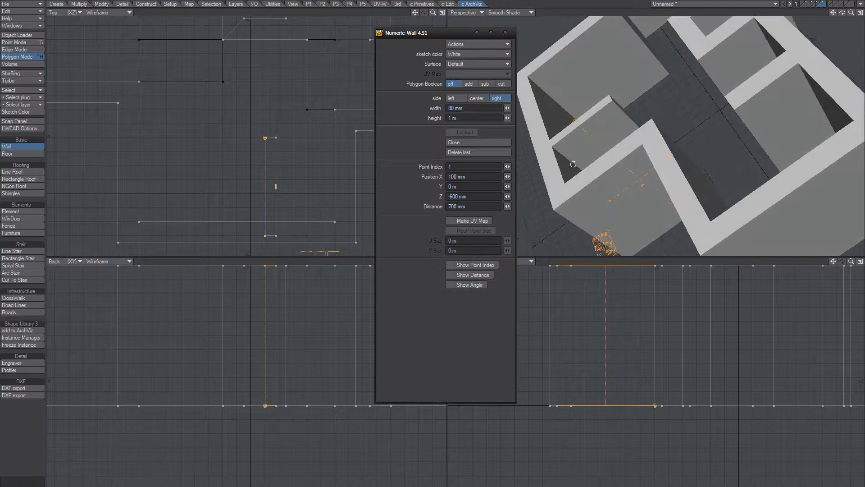
# Step: Move the thin wall's start point to Z -1.2 m, extend its other end 300 mm to X -200 mm, Z -600 mm, and finish it
pyautogui.moveTo(264, 236); pyautogui.dragTo(269, 228)
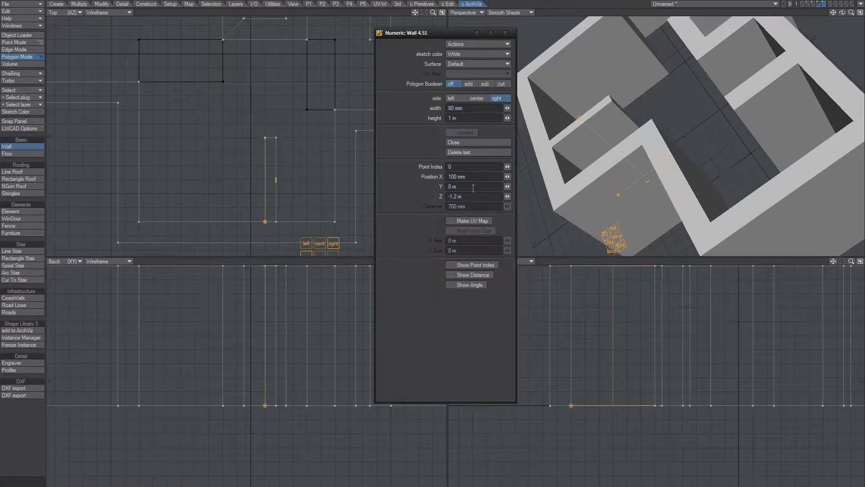
pyautogui.keyDown('alt'); pyautogui.moveTo(589, 147); pyautogui.dragTo(622, 135); pyautogui.keyUp('alt')
pyautogui.click(319, 114)
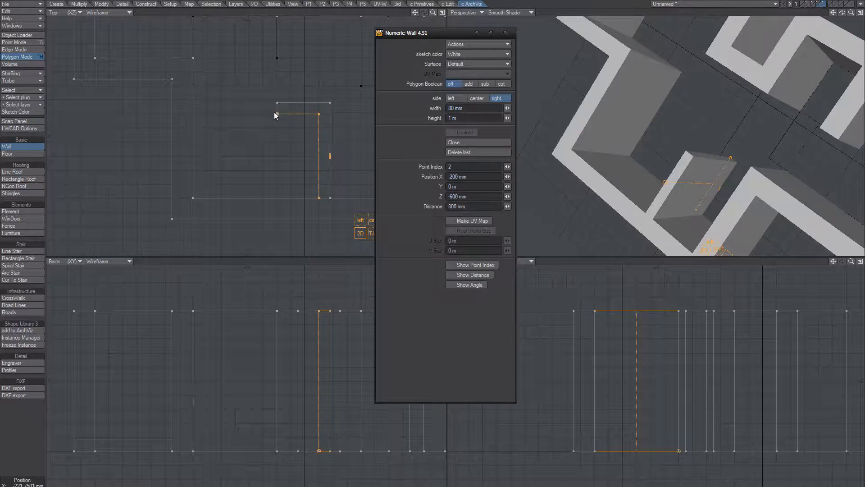
pyautogui.click(275, 113)
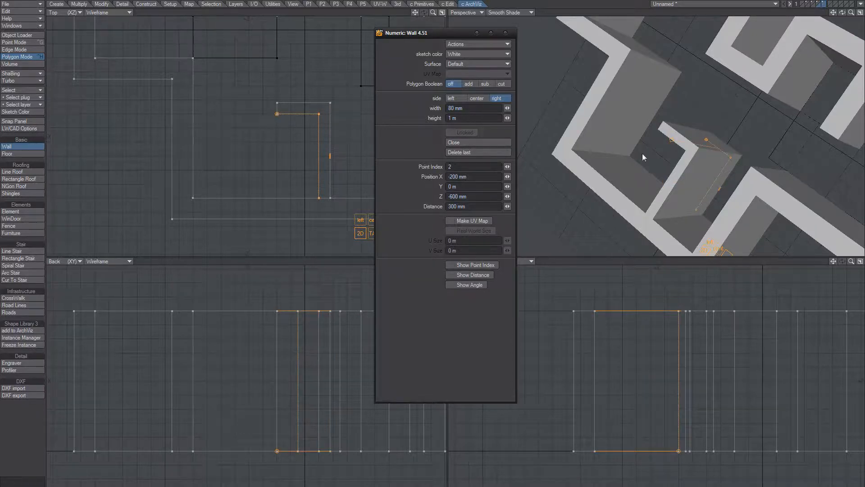
pyautogui.press('space')
# Step: Try drawing an inner wall with boolean add from the upper-left room's inner top edge to X -400 mm, Z 300 mm, and undo it
pyautogui.keyDown('alt'); pyautogui.moveTo(655, 202); pyautogui.dragTo(701, 140); pyautogui.keyUp('alt')
pyautogui.keyDown('ctrl'); pyautogui.keyDown('alt'); pyautogui.moveTo(701, 139); pyautogui.dragTo(616, 164); pyautogui.keyUp('alt'); pyautogui.keyUp('ctrl')
pyautogui.keyDown('alt'); pyautogui.keyDown('shift'); pyautogui.moveTo(680, 149); pyautogui.dragTo(626, 139); pyautogui.keyUp('shift'); pyautogui.keyUp('alt')
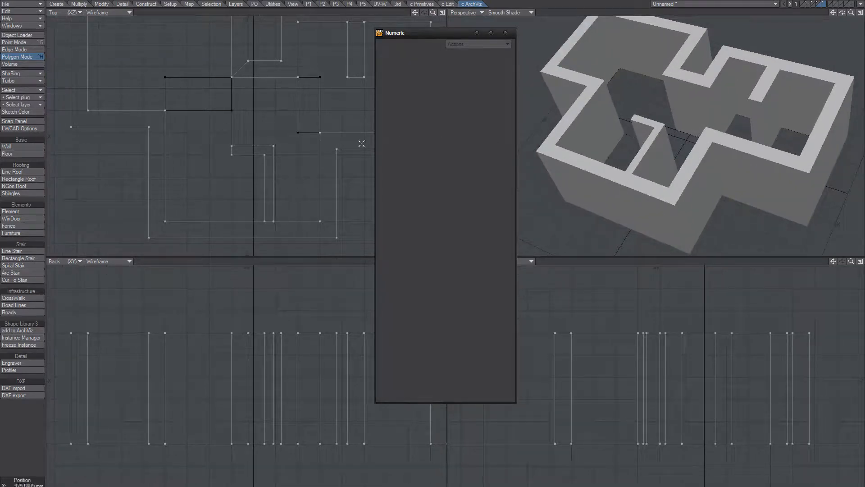
pyautogui.keyDown('alt'); pyautogui.moveTo(270, 137); pyautogui.dragTo(264, 199); pyautogui.keyUp('alt')
pyautogui.keyDown('ctrl'); pyautogui.keyDown('alt'); pyautogui.moveTo(264, 199); pyautogui.dragTo(245, 131); pyautogui.keyUp('alt'); pyautogui.keyUp('ctrl')
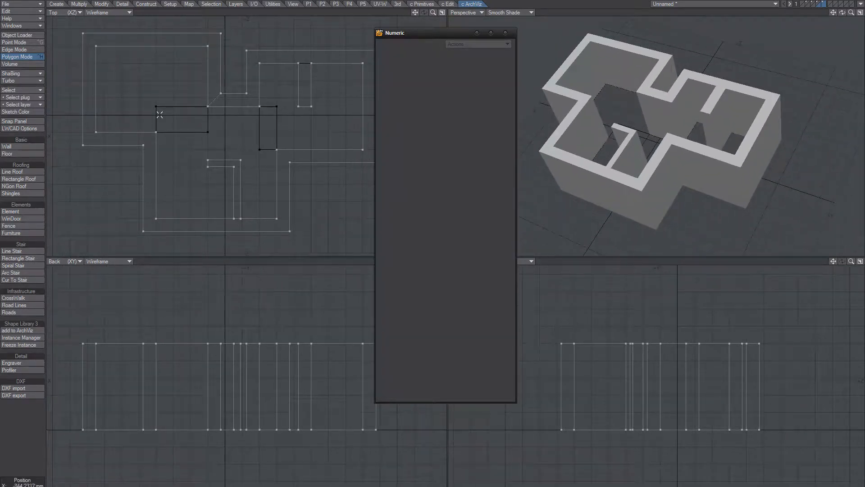
pyautogui.click(16, 147)
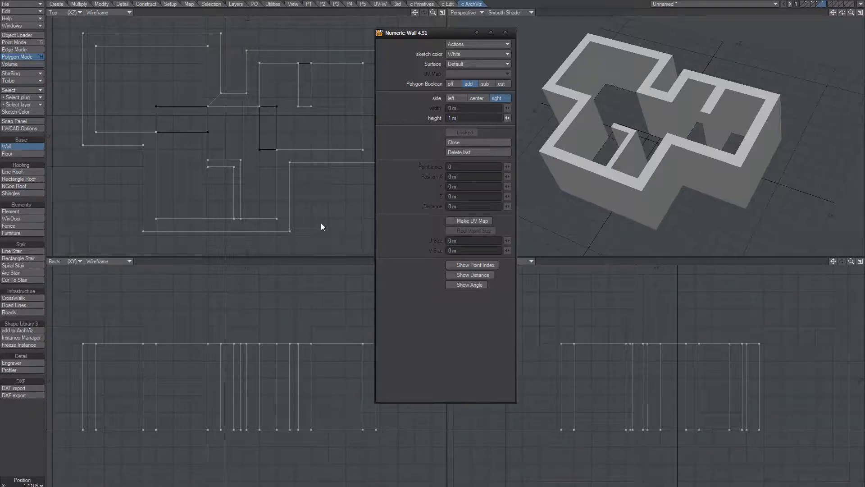
pyautogui.click(164, 45)
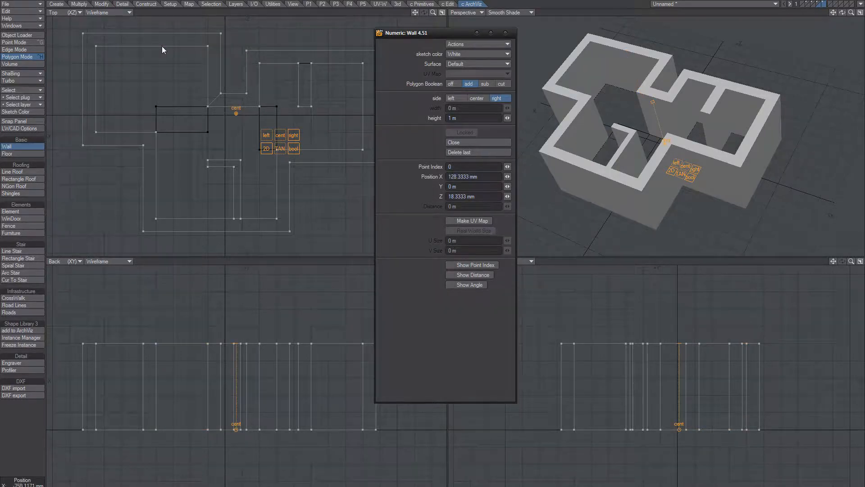
pyautogui.click(163, 46)
pyautogui.moveTo(165, 72); pyautogui.dragTo(188, 86)
pyautogui.hotkey('ctrl', 'z')
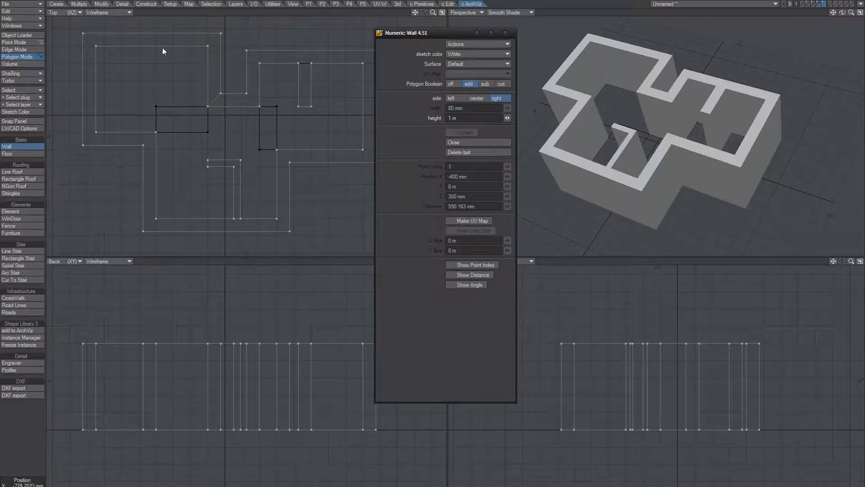
# Step: Try drawing a wall from X -729.2 mm, Z 800 mm on the upper-left room's edge to X 100 mm, Z 600 mm, and undo it
pyautogui.click(161, 46)
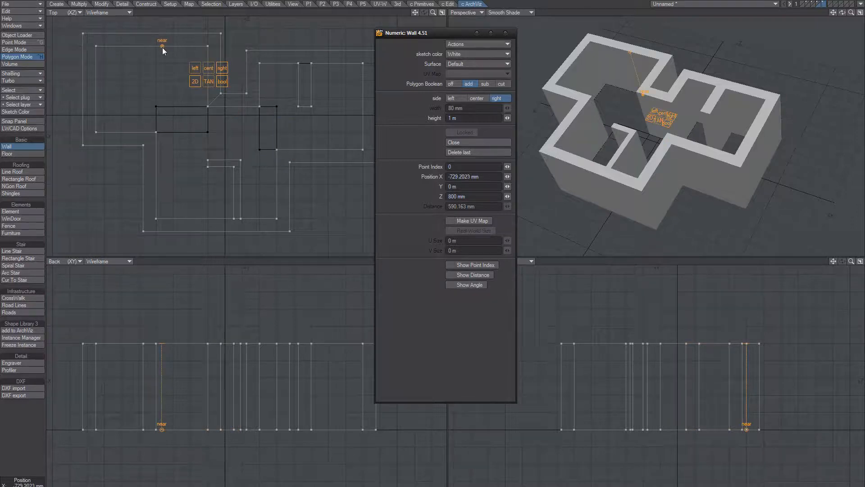
pyautogui.moveTo(166, 88); pyautogui.dragTo(232, 66)
pyautogui.hotkey('ctrl', 'z')
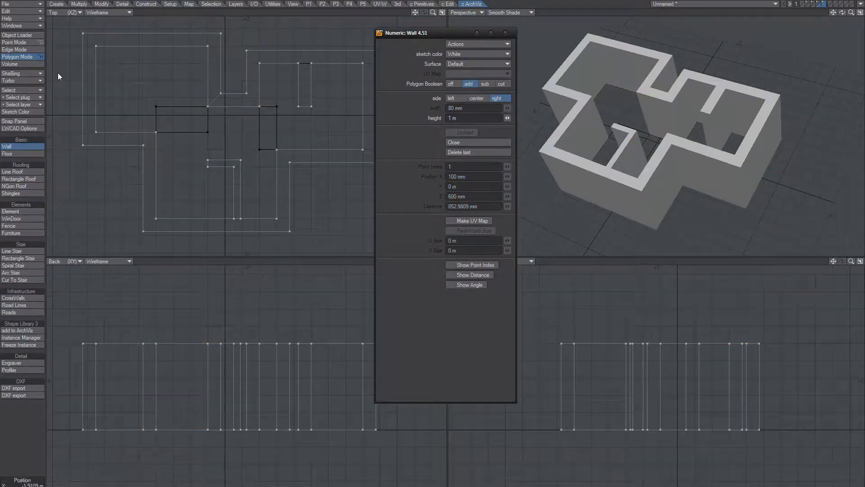
# Step: Set the snap grid to none and draw a wall about 464 mm long from the upper-left room's inner edge at about X -907 mm, Z 800 mm
pyautogui.click(20, 122)
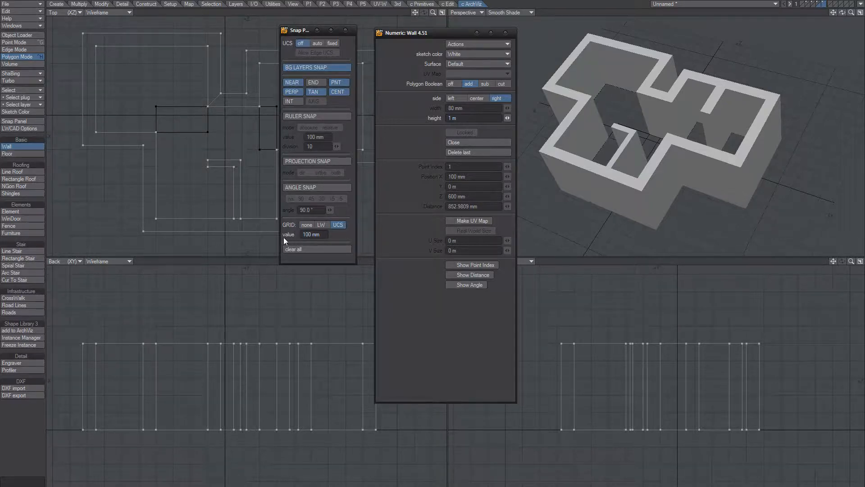
pyautogui.click(307, 225)
pyautogui.moveTo(153, 45); pyautogui.dragTo(147, 47)
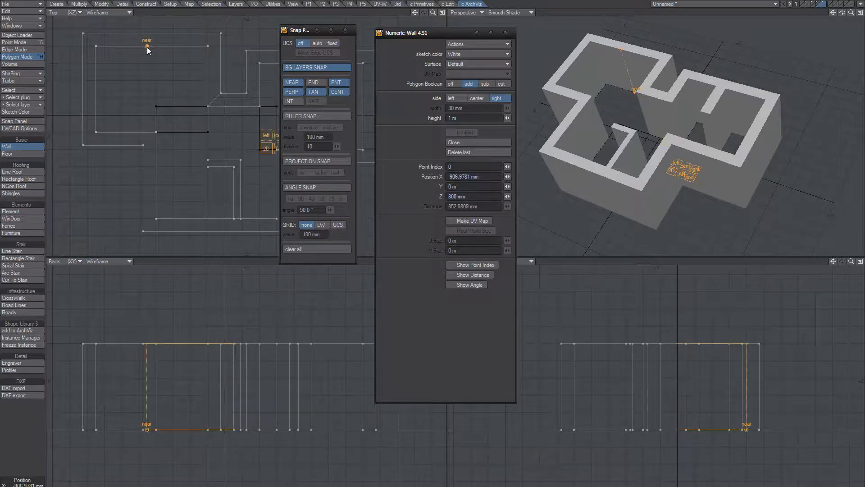
pyautogui.moveTo(149, 92)
pyautogui.mouseDown()
pyautogui.moveTo(139, 91)
pyautogui.moveTo(157, 89)
pyautogui.moveTo(131, 94)
pyautogui.moveTo(151, 80)
pyautogui.moveTo(128, 83)
pyautogui.moveTo(158, 88)
pyautogui.moveTo(129, 87)
pyautogui.moveTo(148, 87)
pyautogui.mouseUp()
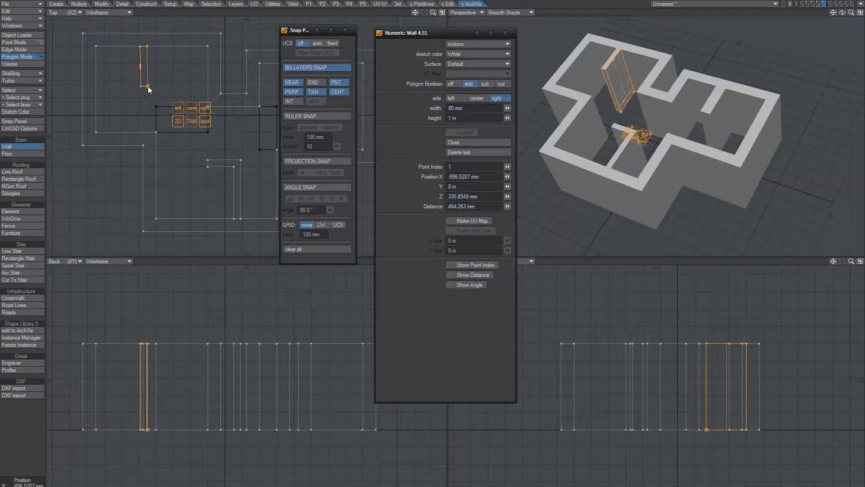
# Step: Undo the last inner wall and set the snap grid to UCS
pyautogui.hotkey('ctrl', 'z')
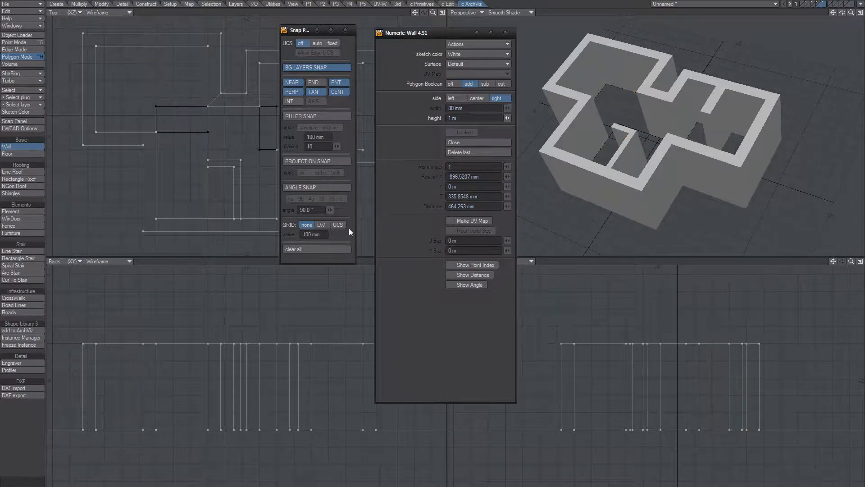
pyautogui.click(334, 227)
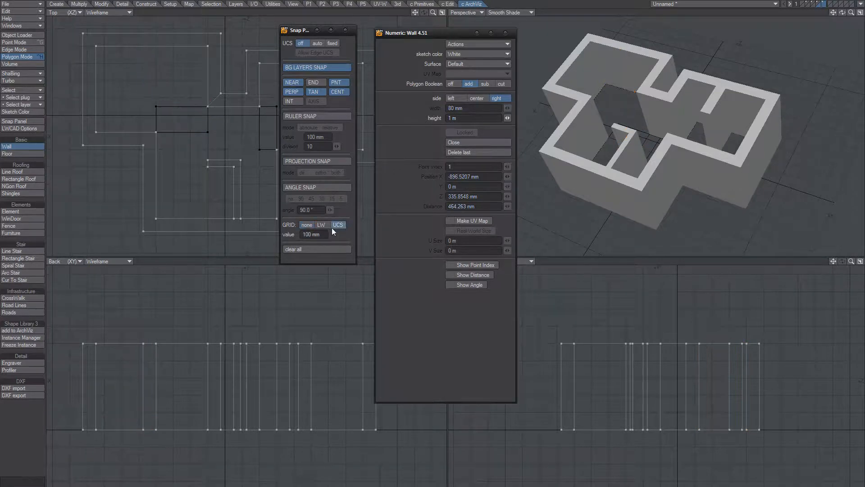
# Step: Try a slanted wall to X -1.1 m, Z 200 mm, and an L-shaped one to X -400 mm, Z 300 mm, undoing both
pyautogui.click(160, 46)
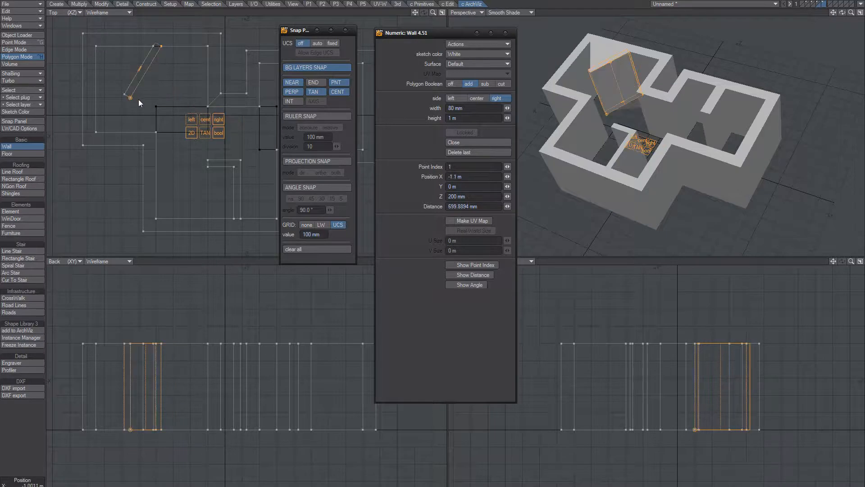
pyautogui.press('Escape')
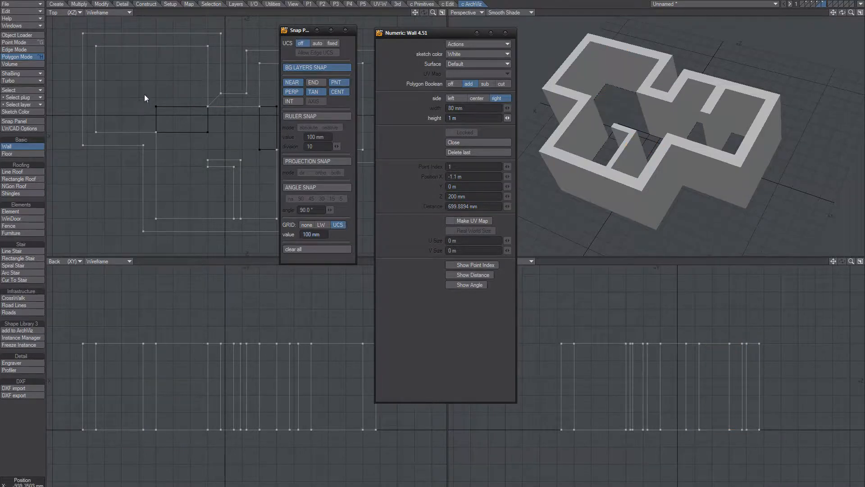
pyautogui.click(163, 47)
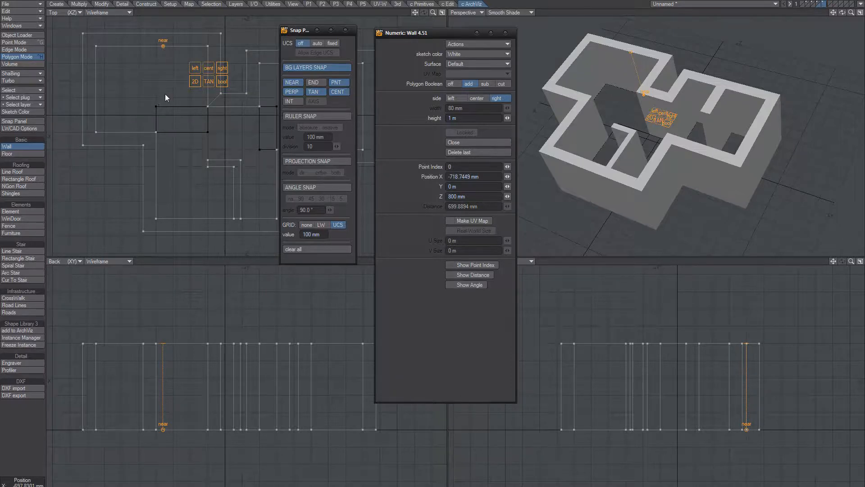
pyautogui.moveTo(164, 92)
pyautogui.mouseDown()
pyautogui.moveTo(164, 114)
pyautogui.moveTo(172, 88)
pyautogui.mouseUp()
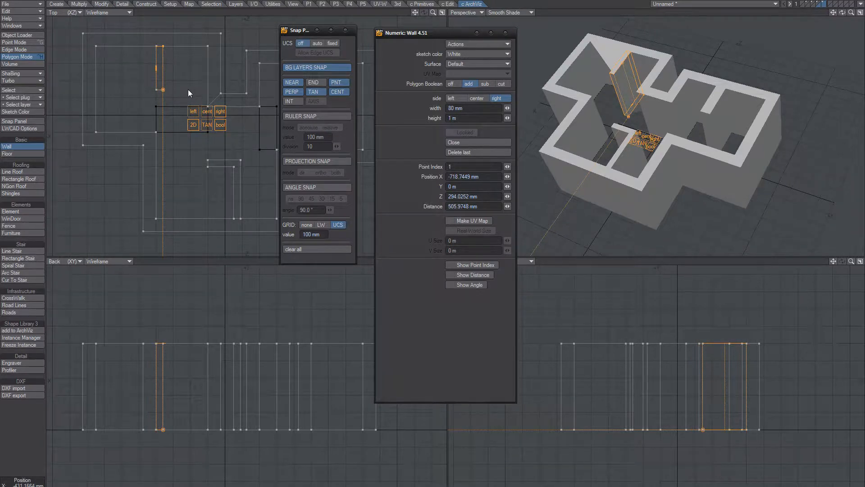
pyautogui.moveTo(188, 90); pyautogui.dragTo(216, 90)
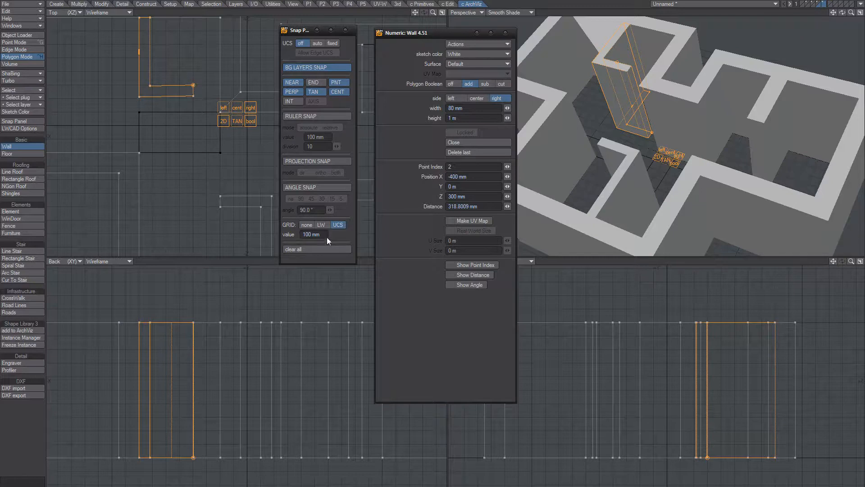
pyautogui.hotkey('ctrl', 'z')
# Step: Try a diagonal wall ending on the upper-left room's inner edge at about X -782 mm, Z 800 mm, and undo it
pyautogui.keyDown('alt'); pyautogui.moveTo(170, 99); pyautogui.dragTo(165, 145); pyautogui.keyUp('alt')
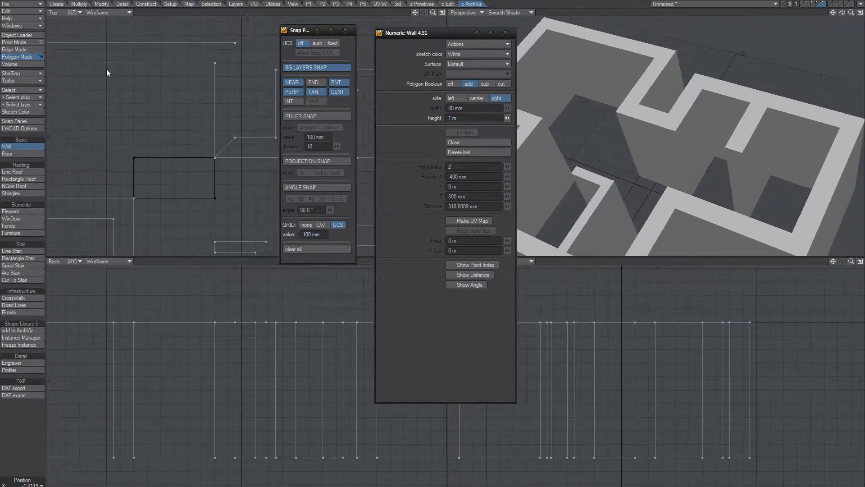
pyautogui.click(143, 62)
pyautogui.click(139, 62)
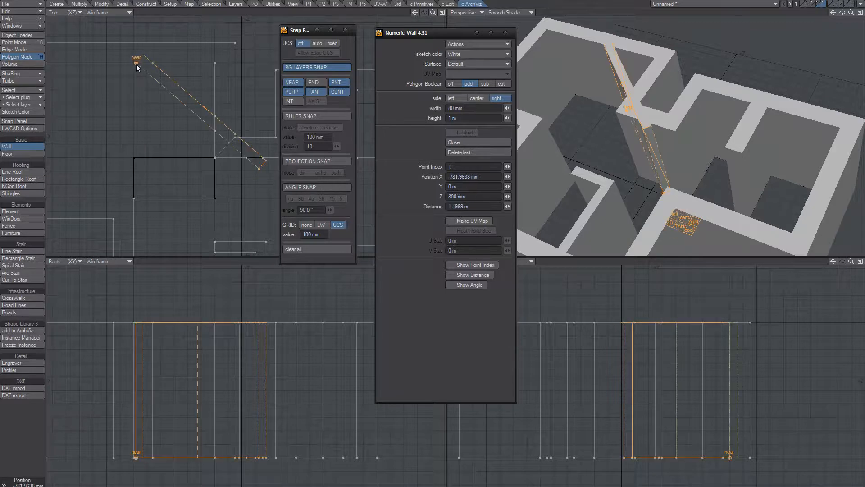
pyautogui.hotkey('ctrl', 'z')
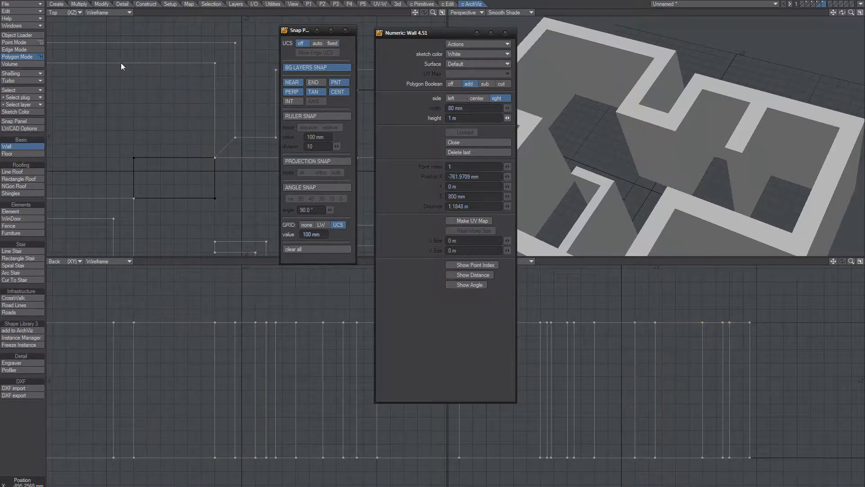
# Step: Draw and finish a stepped boolean-add wall from about X -902 mm, Z 800 mm on the upper-left room's inner edge to about X -689 mm, Z -18 mm
pyautogui.click(120, 63)
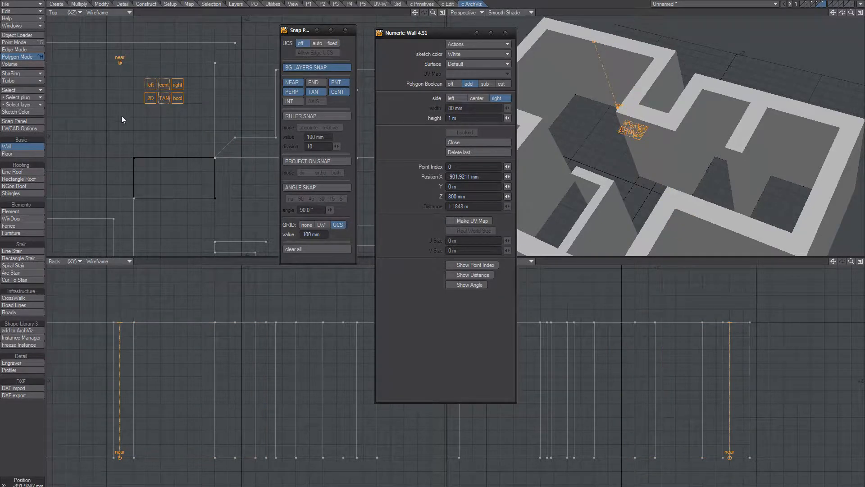
pyautogui.click(121, 141)
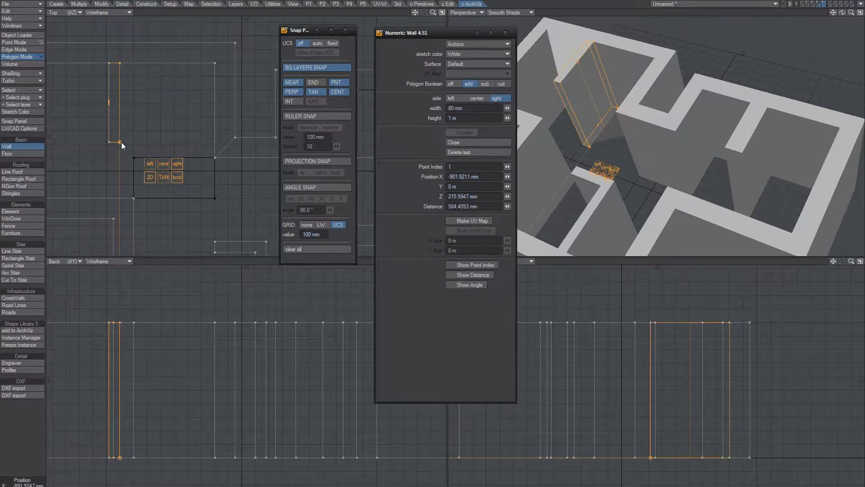
pyautogui.moveTo(123, 140); pyautogui.dragTo(124, 134)
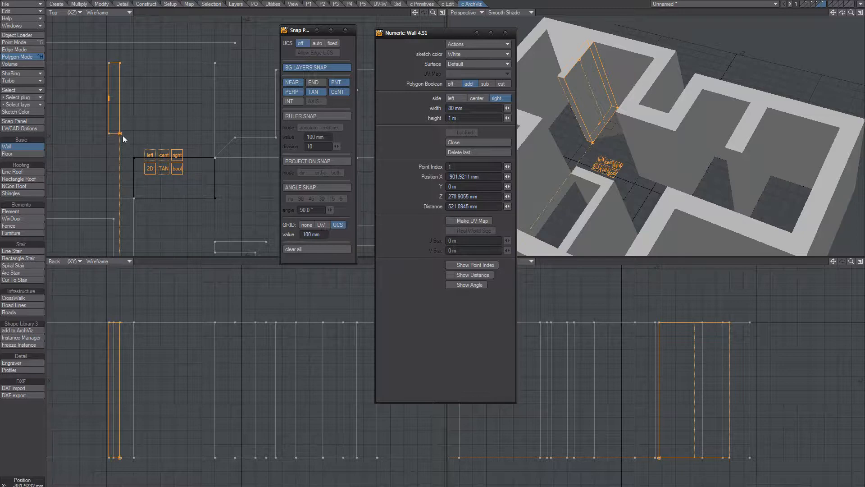
pyautogui.click(159, 132)
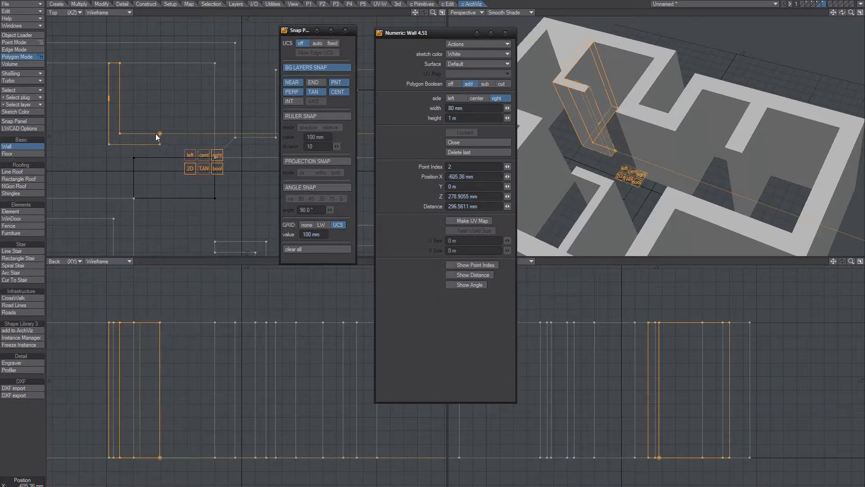
pyautogui.click(163, 178)
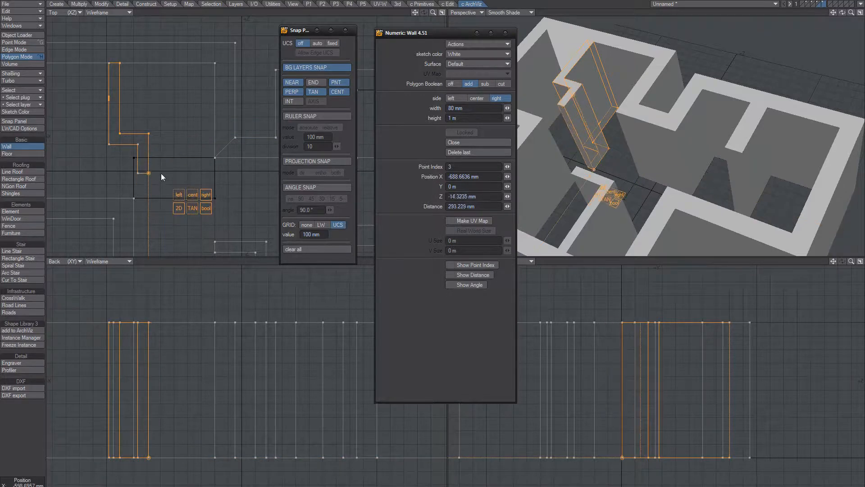
pyautogui.keyDown('alt'); pyautogui.moveTo(176, 168); pyautogui.dragTo(203, 142); pyautogui.keyUp('alt')
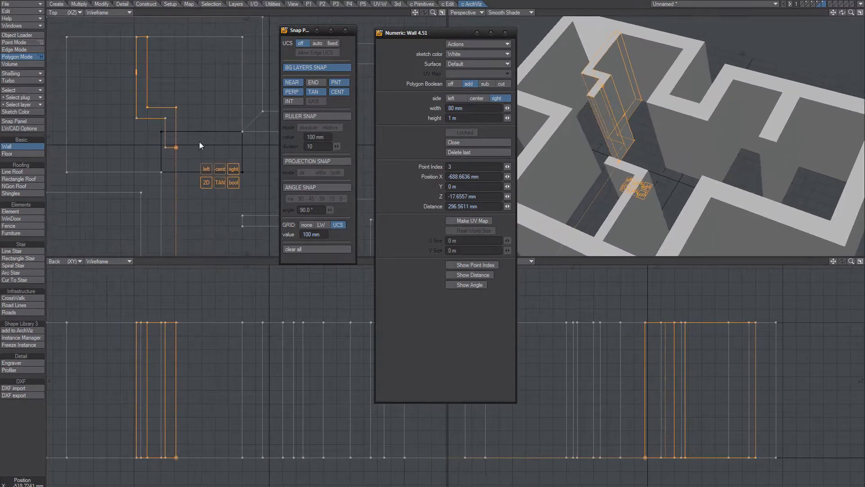
pyautogui.press('space')
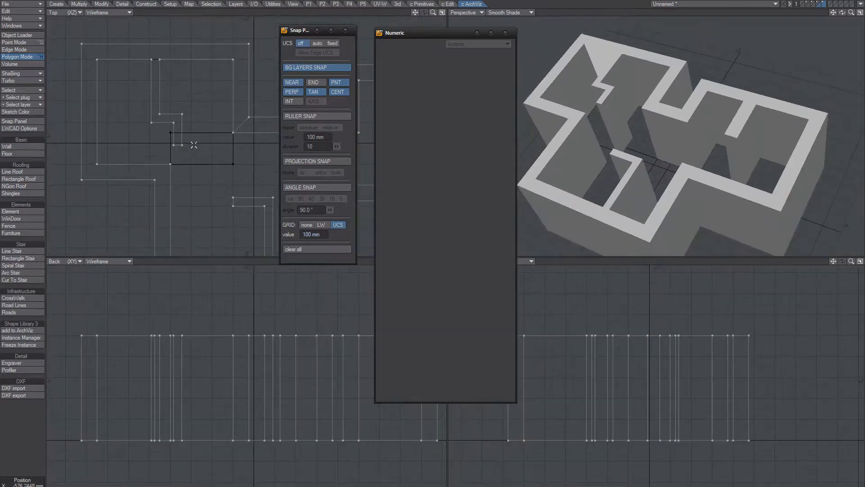
# Step: Select the walls' top polygon to check the boolean merge, and undo the stepped wall
pyautogui.keyDown('alt'); pyautogui.moveTo(631, 143); pyautogui.dragTo(675, 152); pyautogui.keyUp('alt')
pyautogui.click(575, 80)
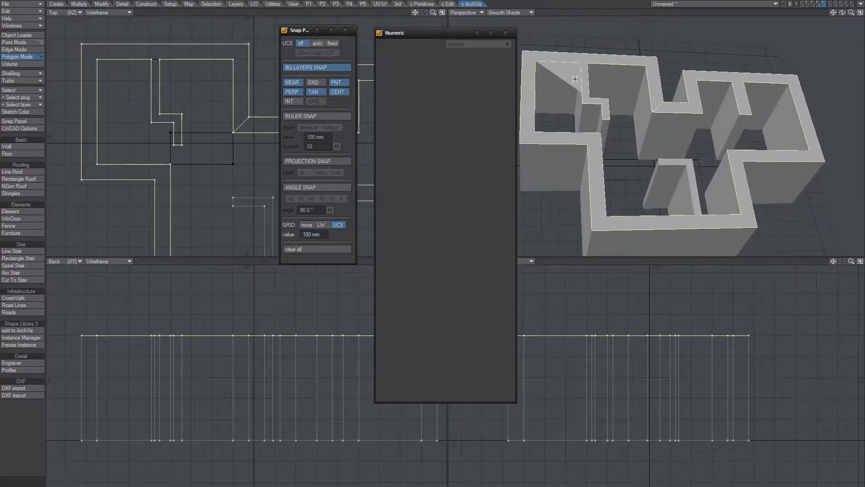
pyautogui.keyDown('alt'); pyautogui.moveTo(576, 79); pyautogui.dragTo(574, 113); pyautogui.keyUp('alt')
pyautogui.hotkey('ctrl', 'z')
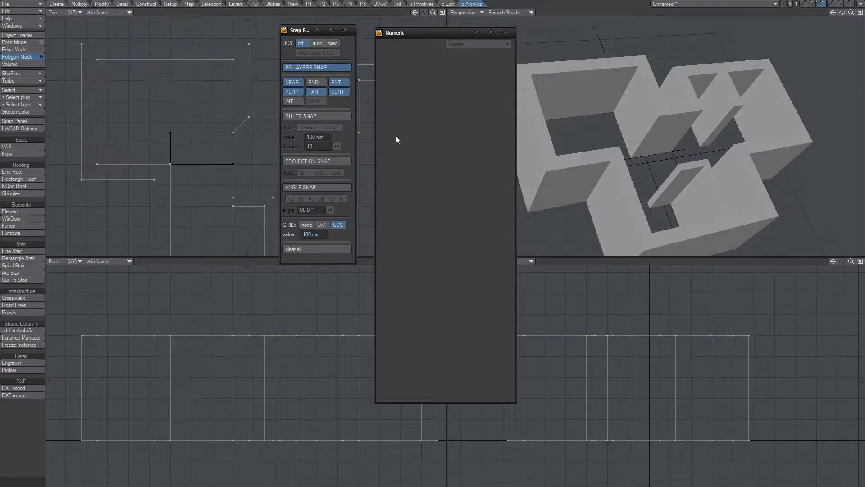
# Step: Set the wall's polygon boolean to off and draw a stepped wall from about X -929 mm, Z 800 mm to about X -675 mm, Z 25 mm
pyautogui.click(16, 148)
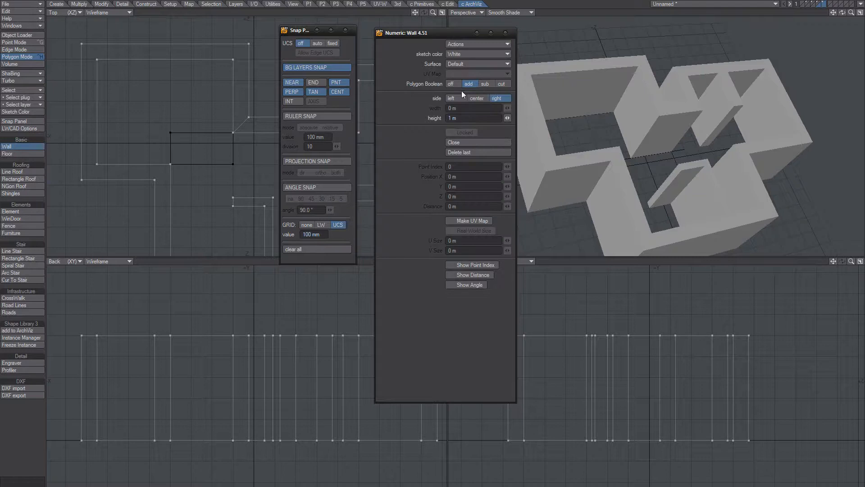
pyautogui.click(452, 84)
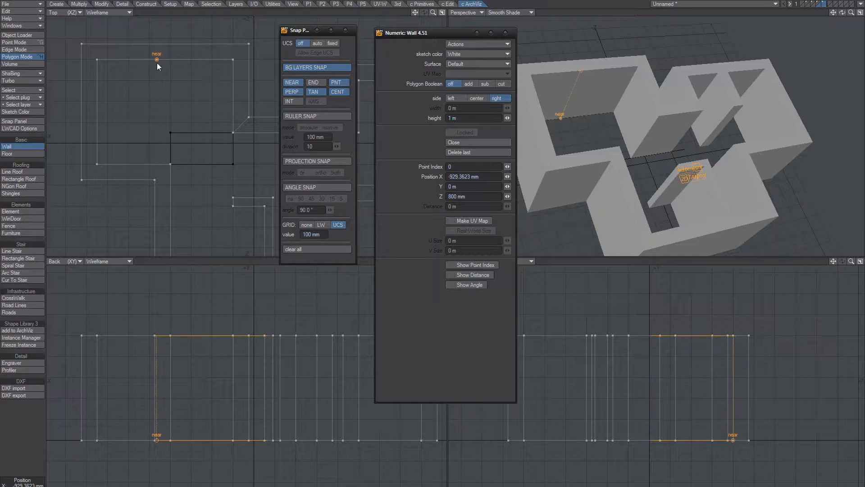
pyautogui.click(156, 118)
pyautogui.click(156, 116)
pyautogui.click(182, 143)
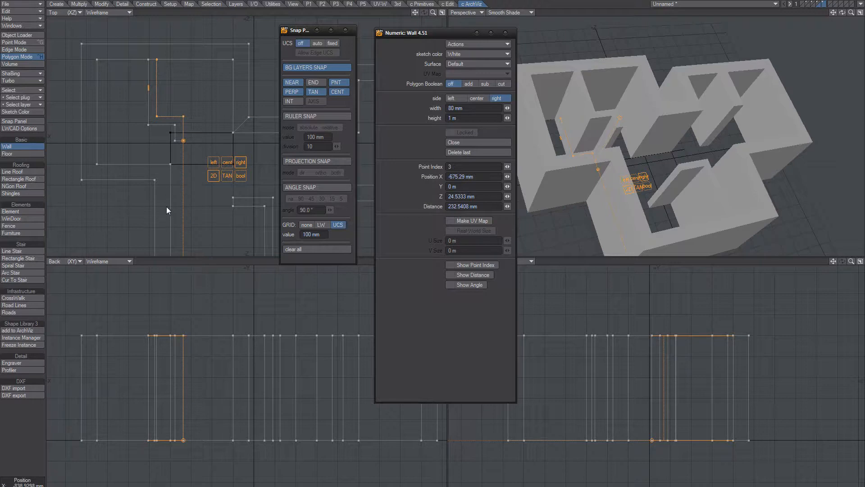
# Step: Examine the unmerged stepped wall where it meets the room's inner edge, and remove it
pyautogui.keyDown('alt'); pyautogui.moveTo(182, 141); pyautogui.dragTo(194, 129); pyautogui.keyUp('alt')
pyautogui.keyDown('alt'); pyautogui.moveTo(195, 128); pyautogui.dragTo(201, 201); pyautogui.keyUp('alt')
pyautogui.keyDown('alt'); pyautogui.moveTo(183, 147); pyautogui.dragTo(240, 153); pyautogui.keyUp('alt')
pyautogui.keyDown('alt'); pyautogui.moveTo(194, 100); pyautogui.dragTo(164, 104); pyautogui.keyUp('alt')
pyautogui.moveTo(209, 130)
pyautogui.keyDown('ctrl'); pyautogui.keyDown('alt'); pyautogui.mouseDown()
pyautogui.moveTo(237, 121)
pyautogui.moveTo(146, 138)
pyautogui.mouseUp(); pyautogui.keyUp('alt'); pyautogui.keyUp('ctrl')
pyautogui.moveTo(199, 106)
pyautogui.keyDown('alt'); pyautogui.mouseDown()
pyautogui.moveTo(212, 181)
pyautogui.moveTo(199, 156)
pyautogui.moveTo(160, 138)
pyautogui.moveTo(224, 129)
pyautogui.moveTo(201, 133)
pyautogui.moveTo(165, 105)
pyautogui.moveTo(161, 121)
pyautogui.mouseUp(); pyautogui.keyUp('alt')
pyautogui.press('Delete')
# Step: Try a wall about 3 mm long on the upper-left room's inner edge, from about X -654 mm to X -651 mm at Z 800 mm
pyautogui.moveTo(194, 120)
pyautogui.keyDown('ctrl'); pyautogui.keyDown('alt'); pyautogui.mouseDown()
pyautogui.moveTo(161, 139)
pyautogui.moveTo(198, 113)
pyautogui.moveTo(193, 136)
pyautogui.mouseUp(); pyautogui.keyUp('alt'); pyautogui.keyUp('ctrl')
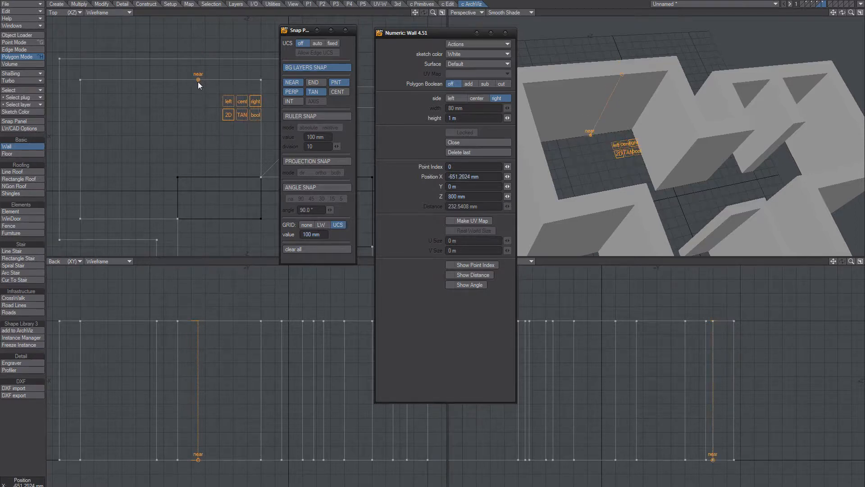
pyautogui.scroll(5, 196, 91)
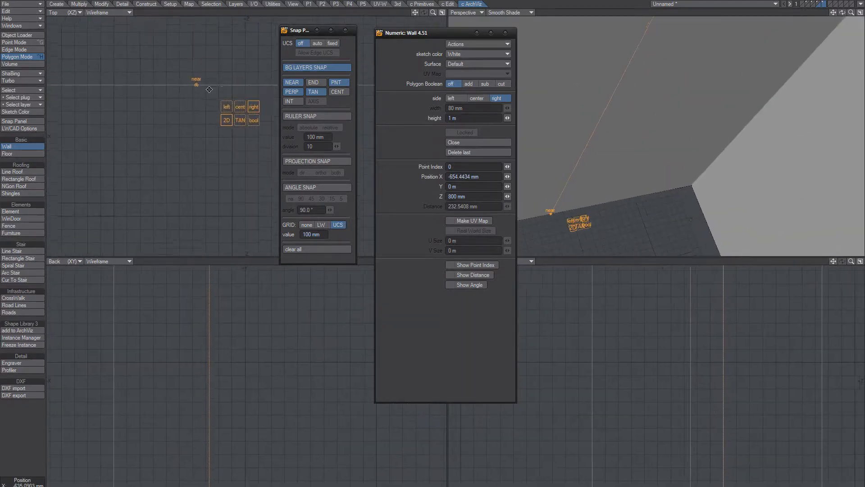
pyautogui.keyDown('alt'); pyautogui.moveTo(209, 90); pyautogui.dragTo(297, 89); pyautogui.keyUp('alt')
pyautogui.keyDown('alt'); pyautogui.moveTo(297, 88); pyautogui.dragTo(315, 91); pyautogui.keyUp('alt')
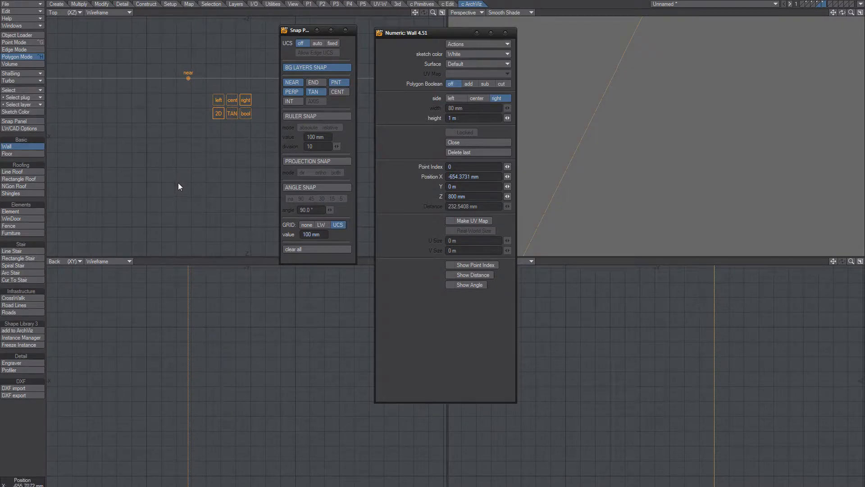
pyautogui.click(201, 76)
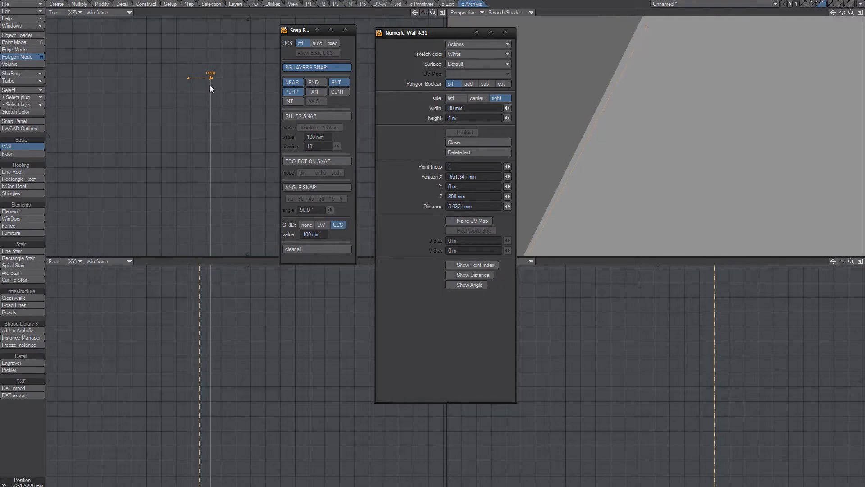
pyautogui.press('space')
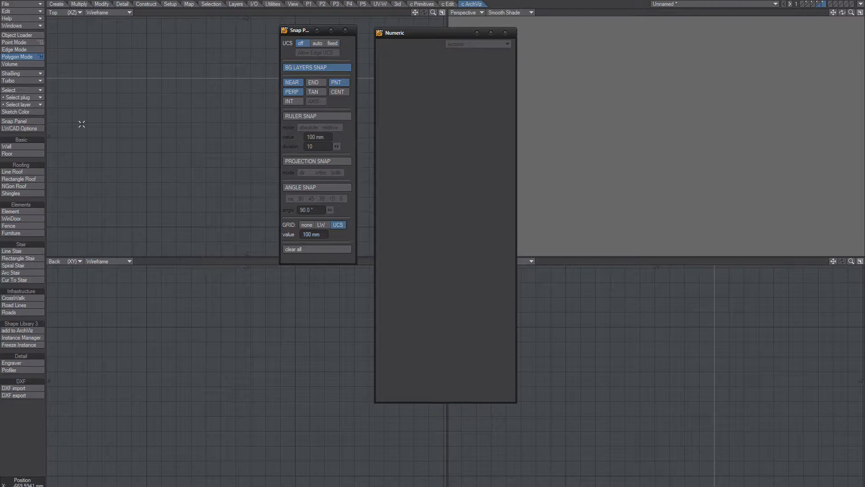
# Step: Turn off the remaining NEAR, PERP and PNT snaps, and delete the test wall started at about X -653 mm, Z 800 mm
pyautogui.click(21, 146)
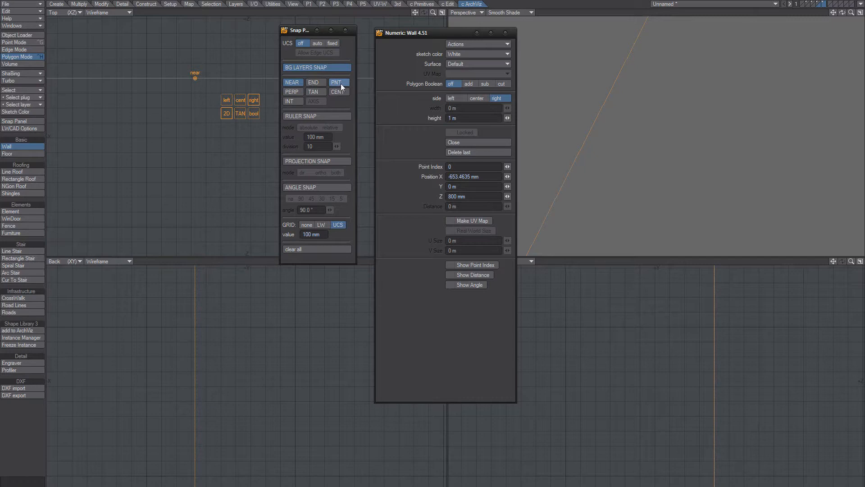
pyautogui.click(293, 83)
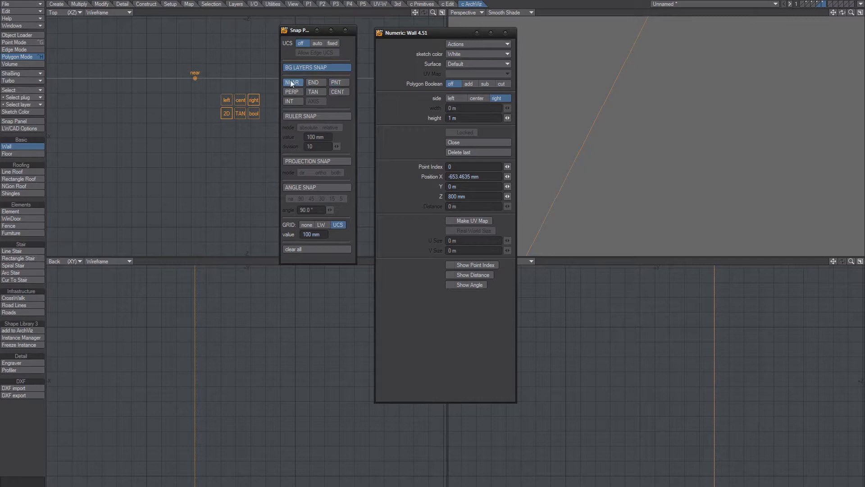
pyautogui.click(219, 77)
pyautogui.press('space')
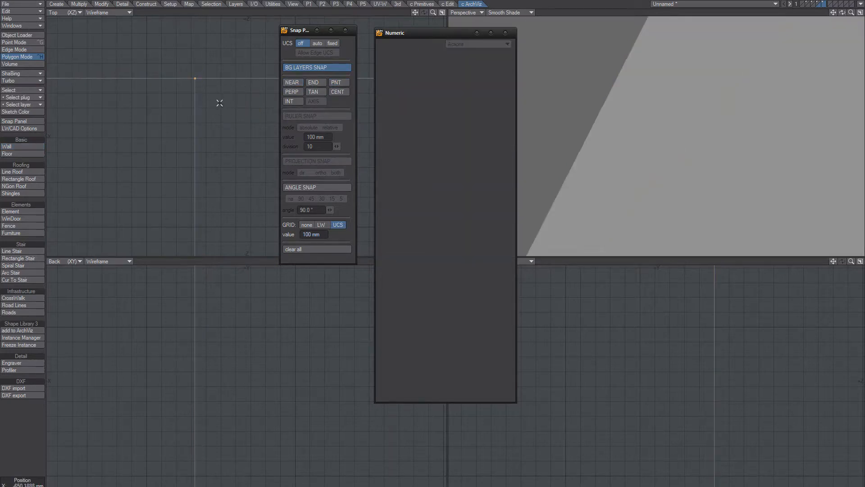
pyautogui.press('Delete')
# Step: Try a grid-snapped wall 500 mm long from X -700 mm, Z 800 mm to Z 300 mm, and undo it
pyautogui.click(19, 147)
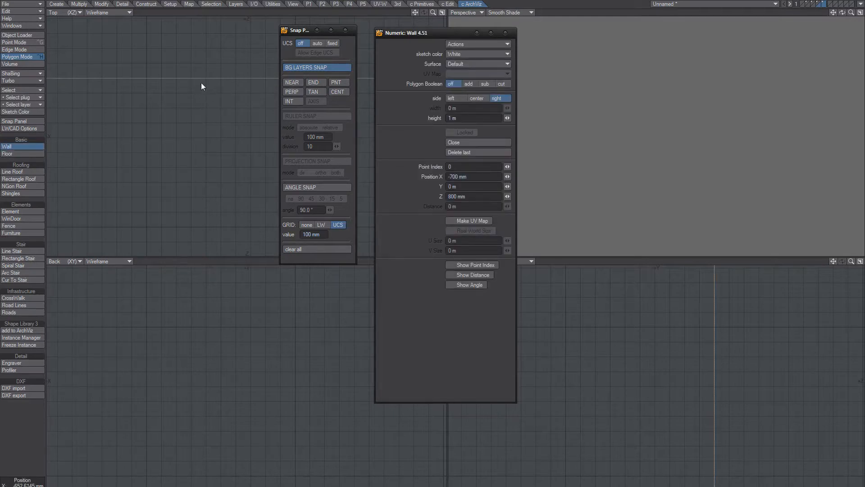
pyautogui.keyDown('ctrl'); pyautogui.keyDown('alt'); pyautogui.moveTo(226, 118); pyautogui.dragTo(116, 131); pyautogui.keyUp('alt'); pyautogui.keyUp('ctrl')
pyautogui.keyDown('alt'); pyautogui.moveTo(189, 126); pyautogui.dragTo(161, 164); pyautogui.keyUp('alt')
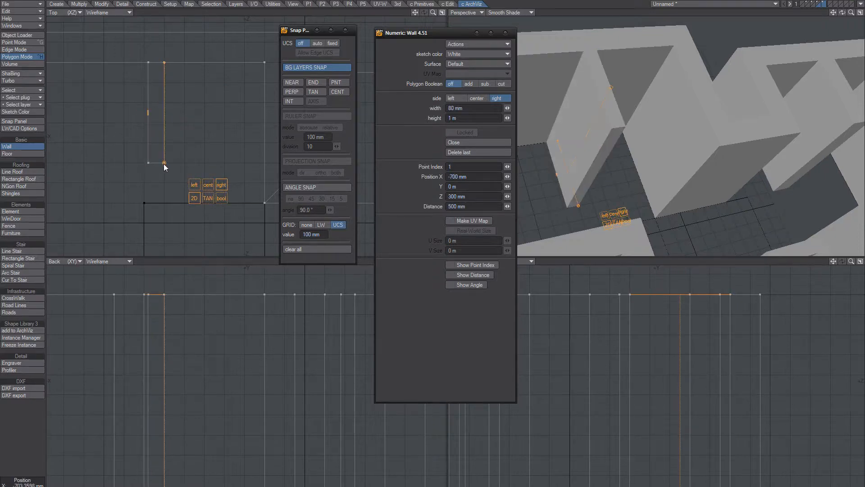
pyautogui.press('space')
pyautogui.hotkey('ctrl', 'z')
# Step: Draw a grid-snapped stepped wall 80 mm wide from X -600 mm, Z 800 mm down to Z 300 mm, across to X -400 mm, ending at Z -100 mm
pyautogui.click(8, 146)
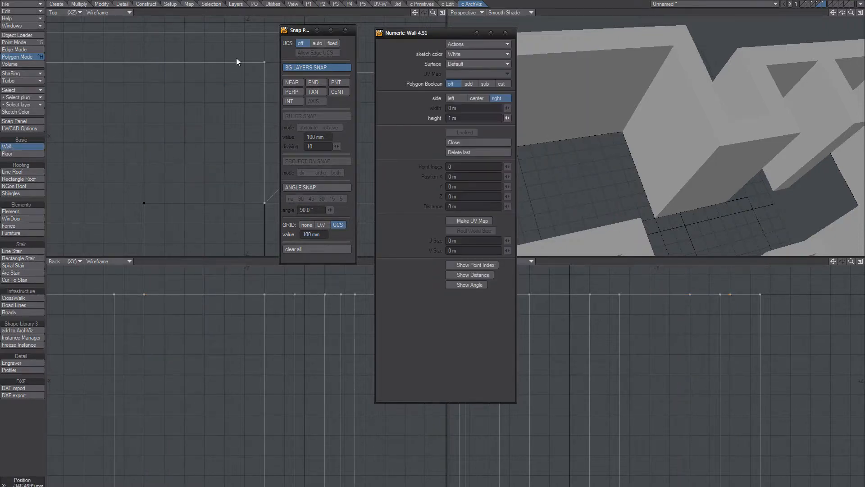
pyautogui.click(184, 62)
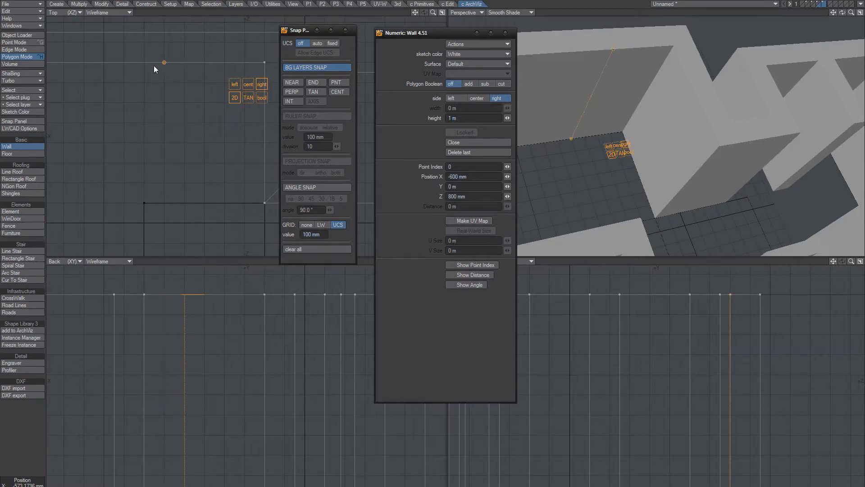
pyautogui.moveTo(154, 68); pyautogui.dragTo(139, 67)
pyautogui.moveTo(191, 64); pyautogui.dragTo(171, 64)
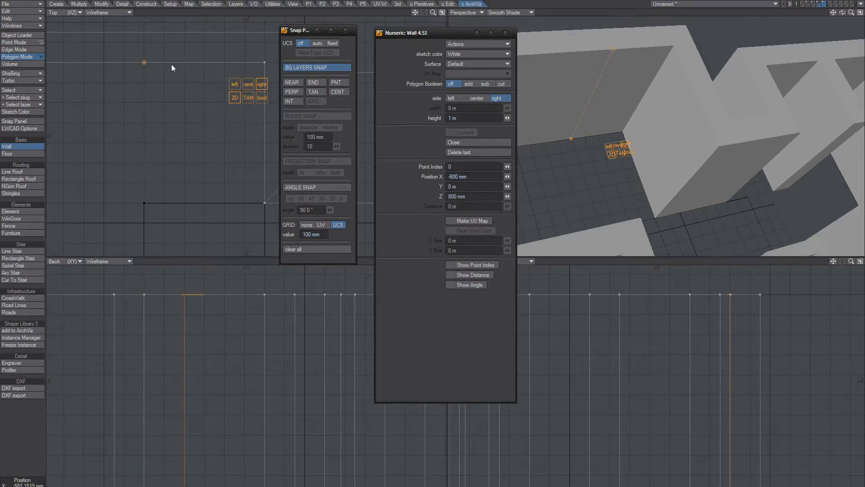
pyautogui.click(185, 163)
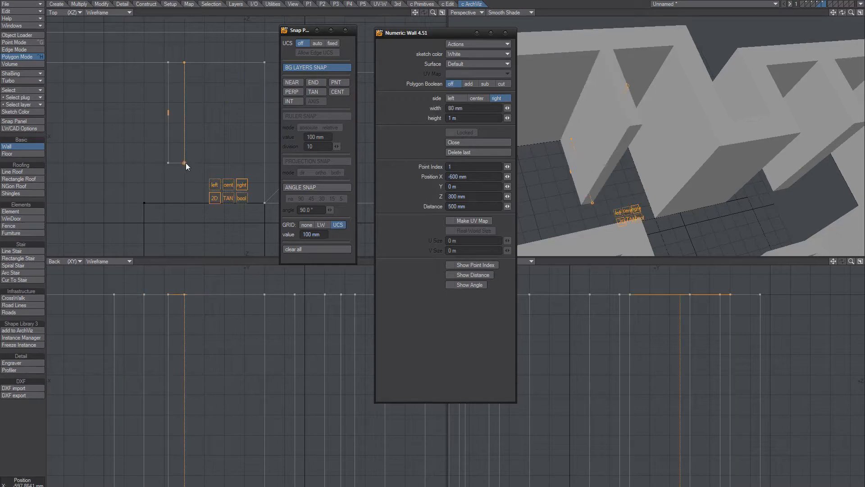
pyautogui.click(219, 164)
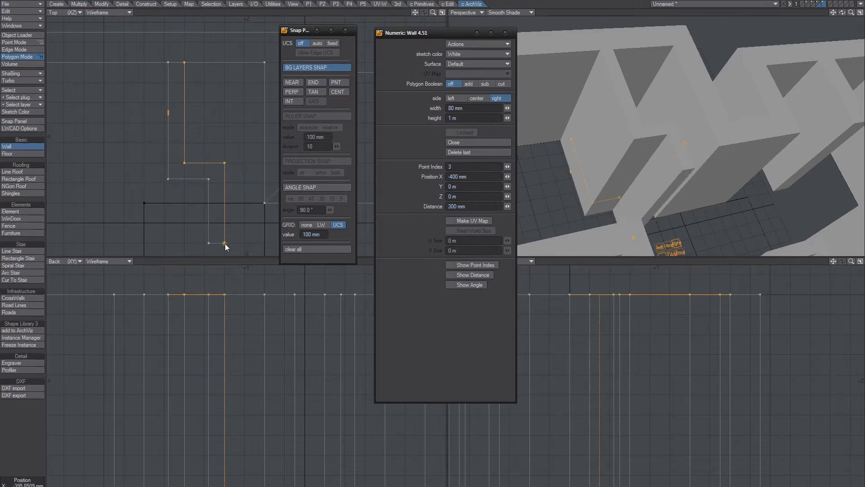
pyautogui.click(225, 243)
# Step: Examine the stepped wall's corners and its connection to the room's inner edge, and finish the wall
pyautogui.scroll(-3, 225, 151)
pyautogui.keyDown('alt'); pyautogui.moveTo(225, 151); pyautogui.dragTo(212, 126); pyautogui.keyUp('alt')
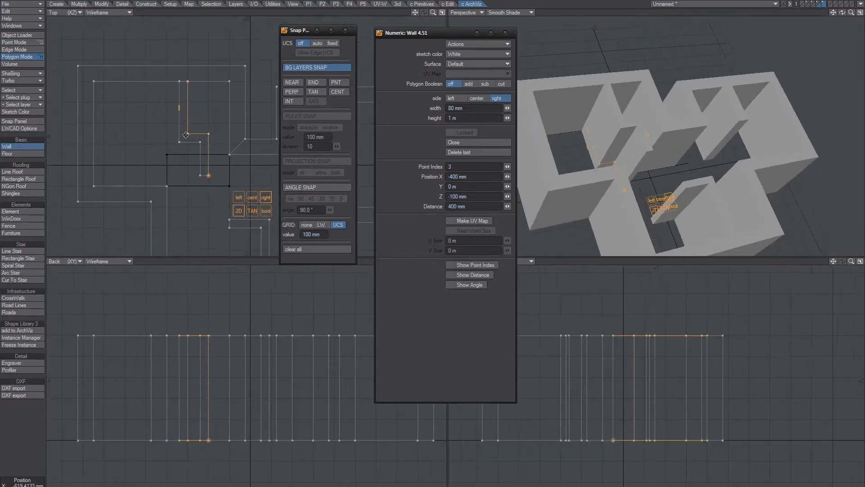
pyautogui.scroll(1, 210, 121)
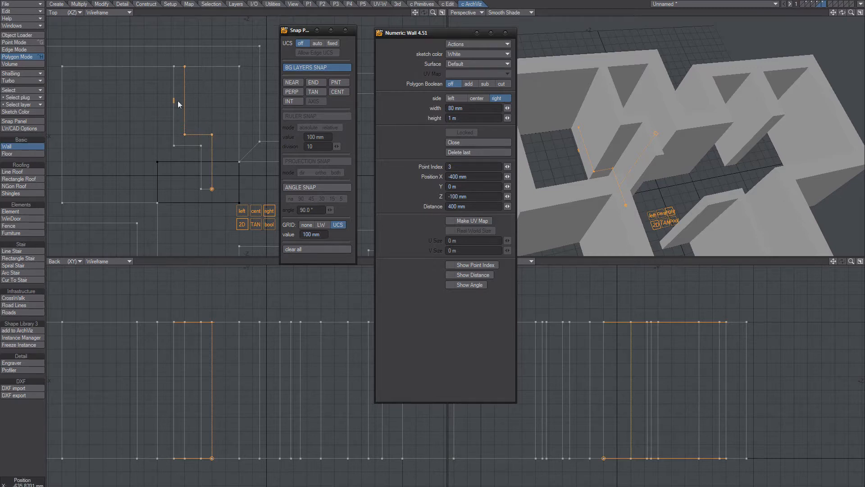
pyautogui.keyDown('ctrl'); pyautogui.keyDown('alt'); pyautogui.moveTo(181, 88); pyautogui.dragTo(127, 101); pyautogui.keyUp('alt'); pyautogui.keyUp('ctrl')
pyautogui.keyDown('alt'); pyautogui.moveTo(259, 150); pyautogui.dragTo(221, 129); pyautogui.keyUp('alt')
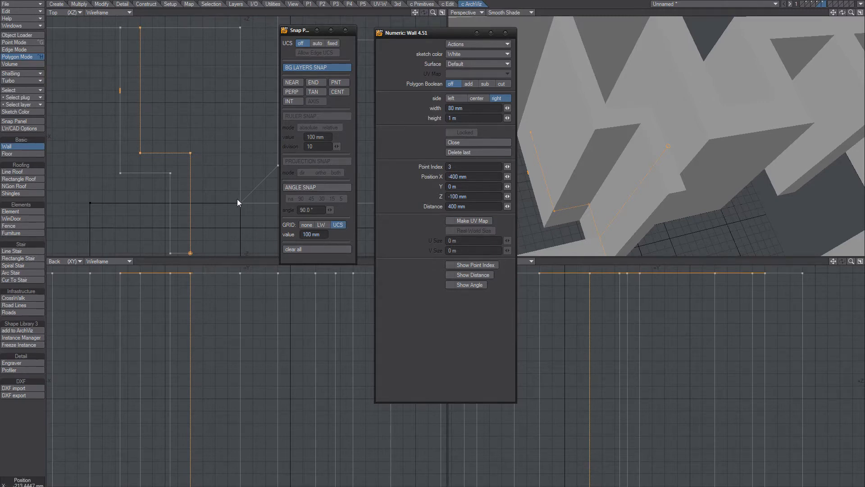
pyautogui.keyDown('ctrl'); pyautogui.keyDown('alt'); pyautogui.moveTo(221, 176); pyautogui.dragTo(203, 151); pyautogui.keyUp('alt'); pyautogui.keyUp('ctrl')
pyautogui.press('space')
# Step: Bring the whole floor plan into view and close the Numeric and Snap windows
pyautogui.keyDown('alt'); pyautogui.moveTo(244, 152); pyautogui.dragTo(213, 132); pyautogui.keyUp('alt')
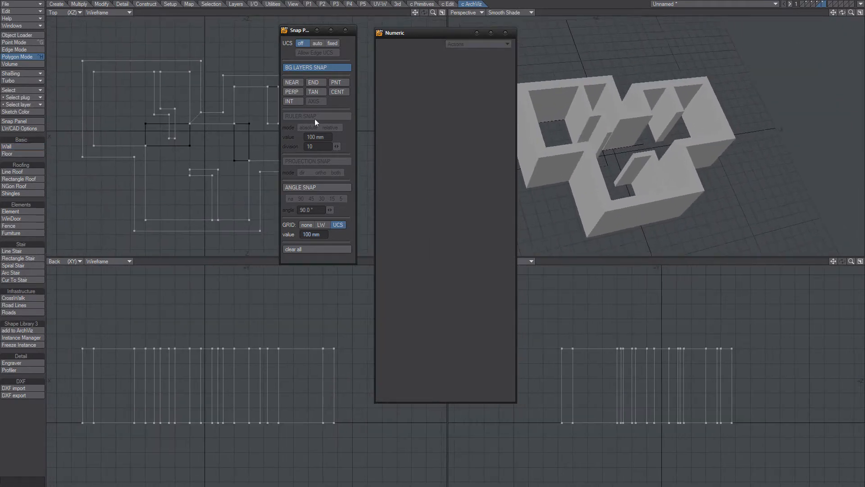
pyautogui.keyDown('alt'); pyautogui.moveTo(653, 143); pyautogui.dragTo(621, 122); pyautogui.keyUp('alt')
pyautogui.click(18, 147)
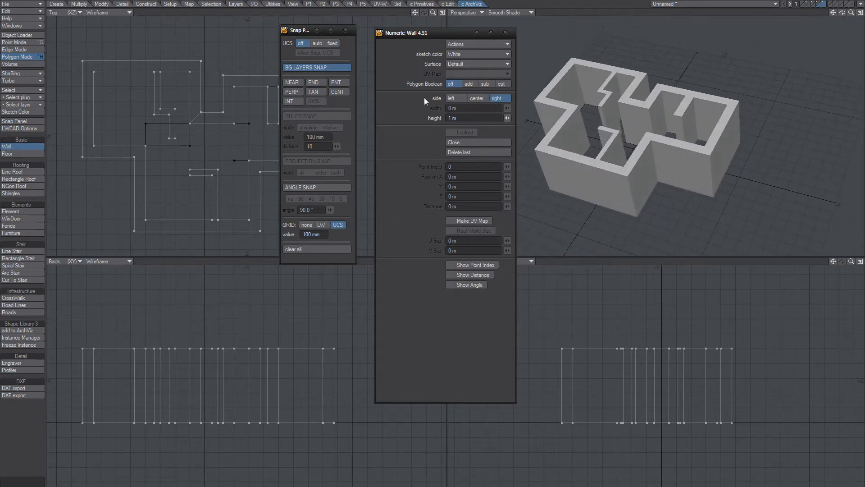
pyautogui.click(506, 33)
pyautogui.click(345, 30)
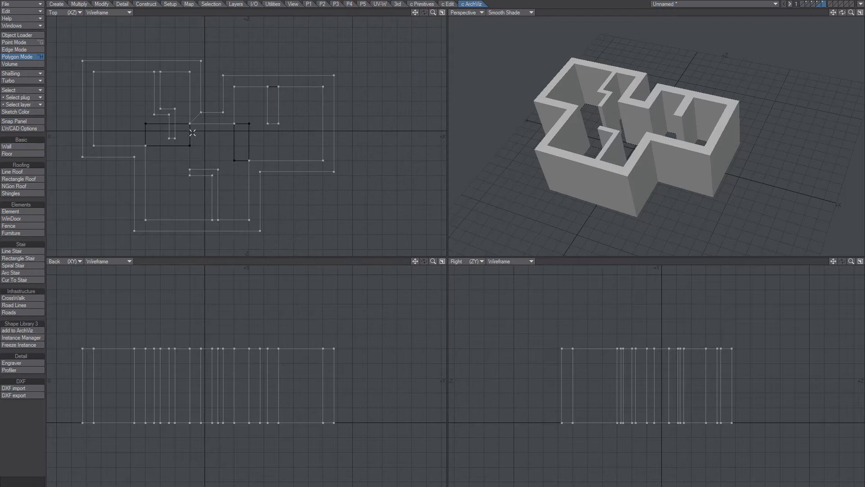
# Step: Locate the Quantize command among the additional Transform tools without running it
pyautogui.click(102, 4)
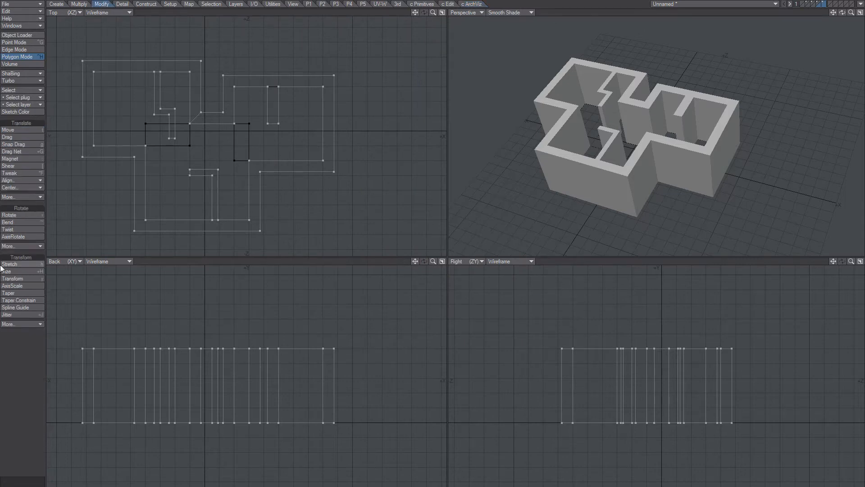
pyautogui.click(20, 324)
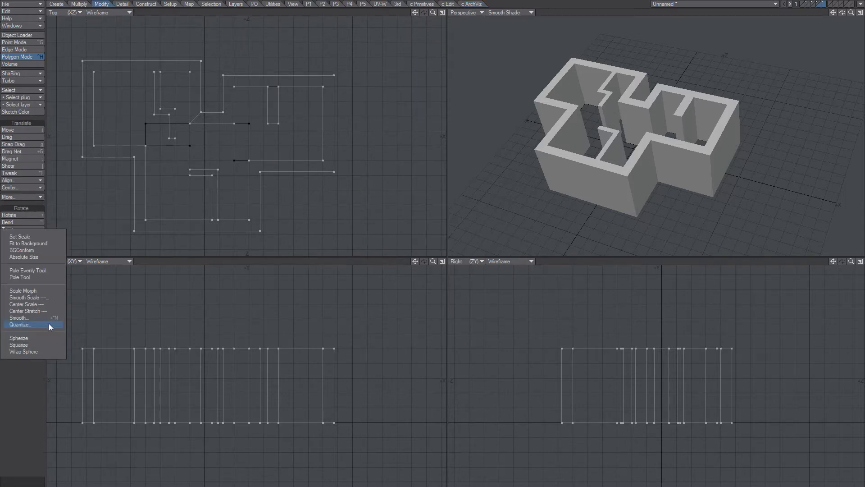
pyautogui.click(201, 194)
# Step: Maximize the Perspective view and inspect the floor plan's outer and inner walls from several angles
pyautogui.keyDown('alt'); pyautogui.moveTo(629, 144); pyautogui.dragTo(660, 117); pyautogui.keyUp('alt')
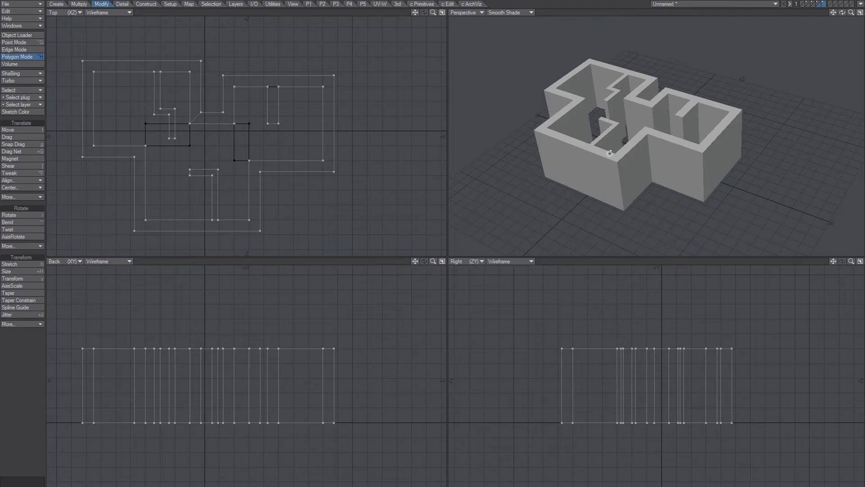
pyautogui.moveTo(610, 154)
pyautogui.keyDown('alt'); pyautogui.mouseDown()
pyautogui.moveTo(632, 171)
pyautogui.moveTo(641, 126)
pyautogui.moveTo(626, 149)
pyautogui.moveTo(689, 141)
pyautogui.moveTo(620, 173)
pyautogui.moveTo(614, 146)
pyautogui.mouseUp(); pyautogui.keyUp('alt')
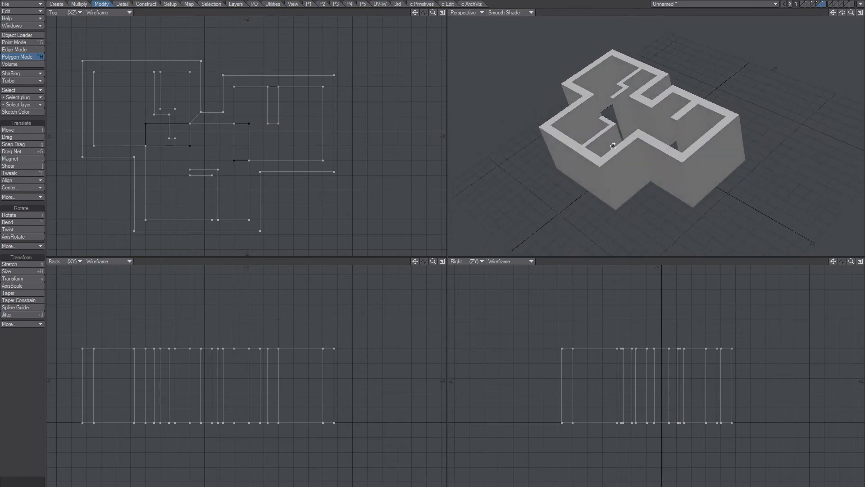
pyautogui.click(860, 13)
pyautogui.keyDown('alt'); pyautogui.keyDown('shift'); pyautogui.moveTo(429, 225); pyautogui.dragTo(529, 233); pyautogui.keyUp('shift'); pyautogui.keyUp('alt')
pyautogui.keyDown('ctrl'); pyautogui.keyDown('alt'); pyautogui.moveTo(430, 187); pyautogui.dragTo(301, 191); pyautogui.keyUp('alt'); pyautogui.keyUp('ctrl')
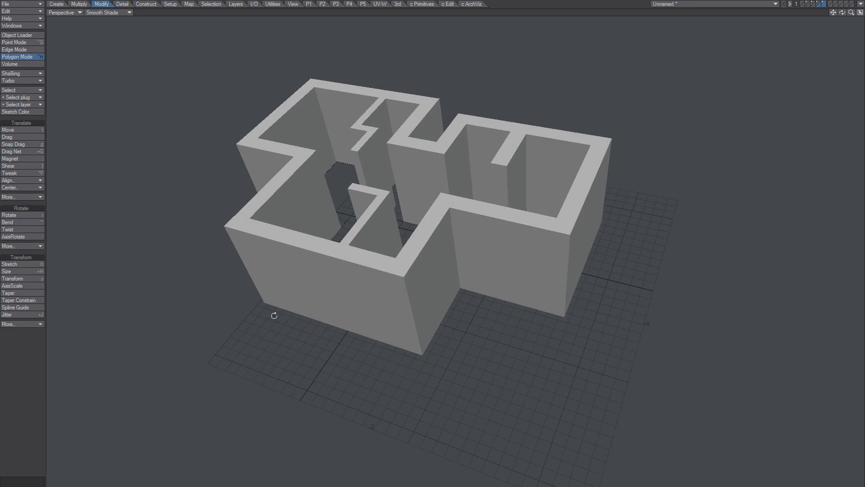